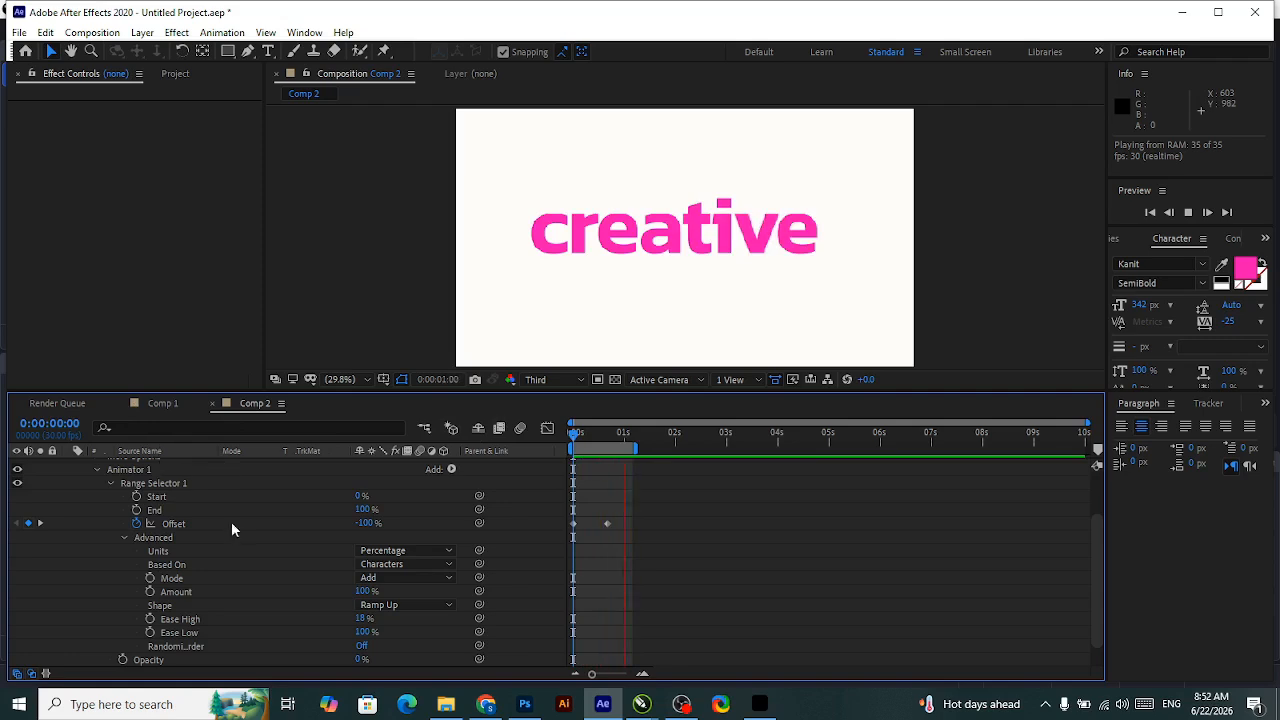
# Delete the "creative" text layer from Comp 1.
pyautogui.scroll(2, 231, 521)
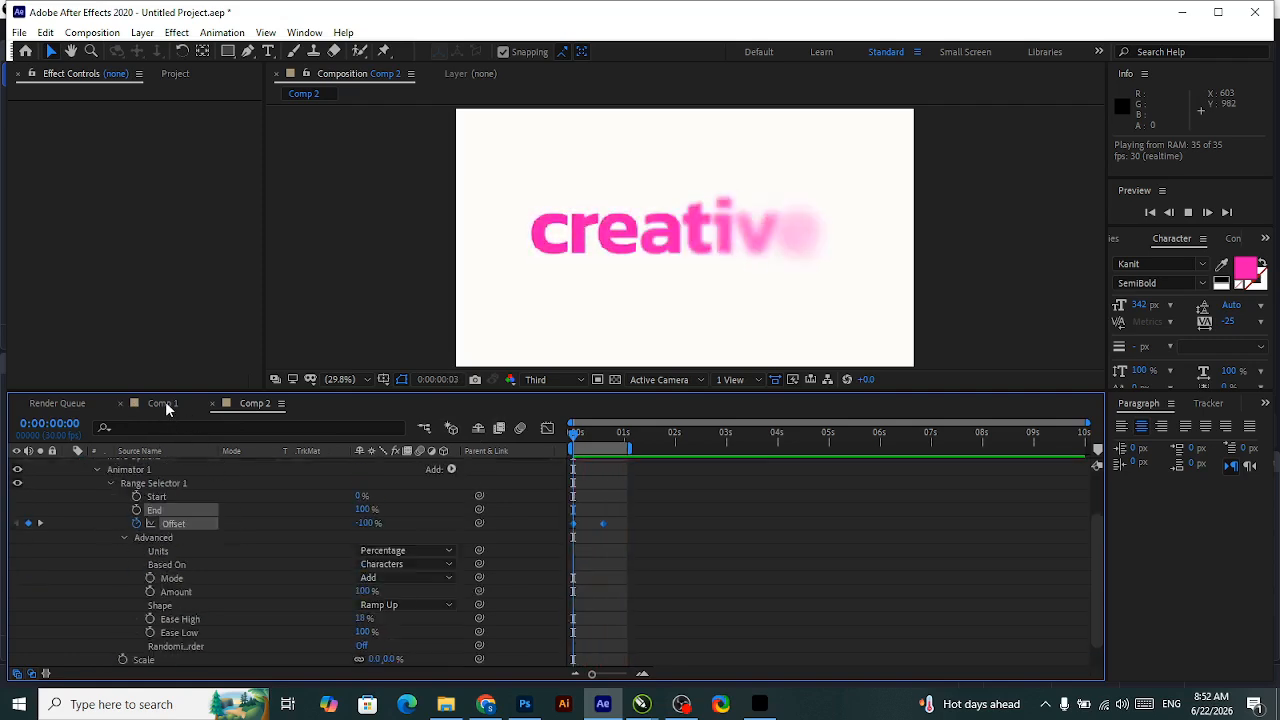
pyautogui.click(165, 401)
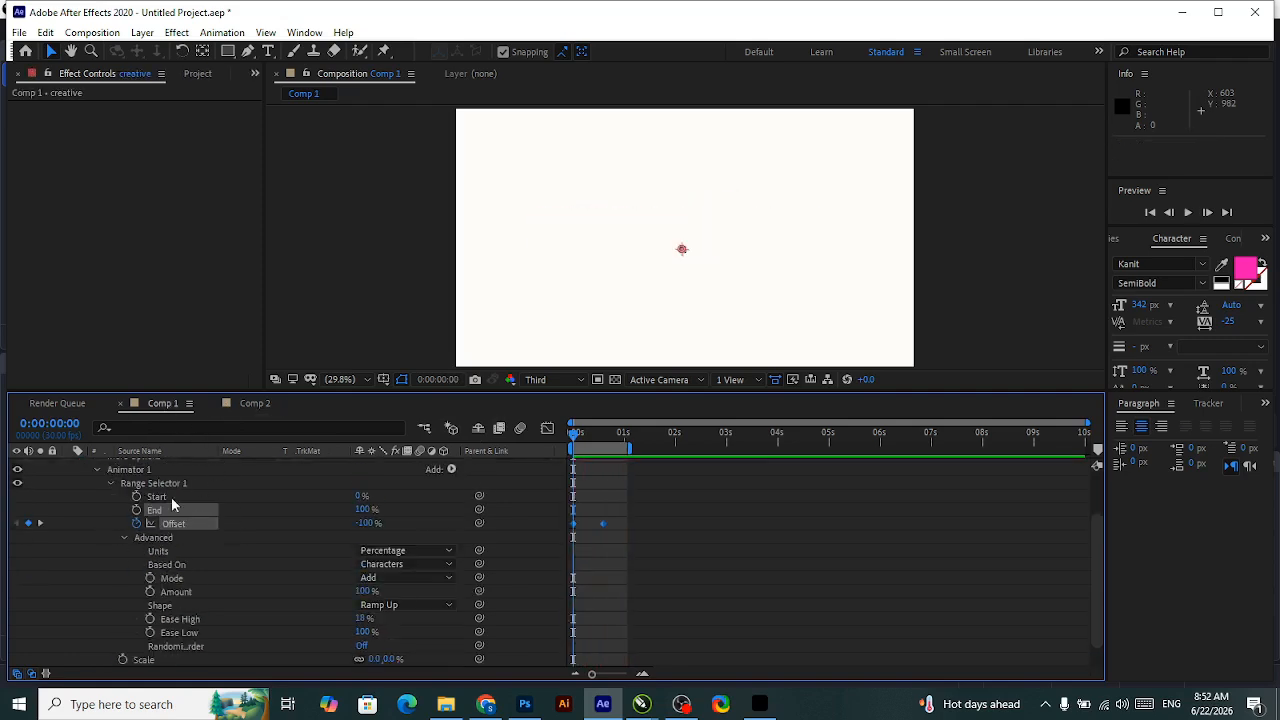
pyautogui.scroll(3, 159, 489)
pyautogui.click(171, 465)
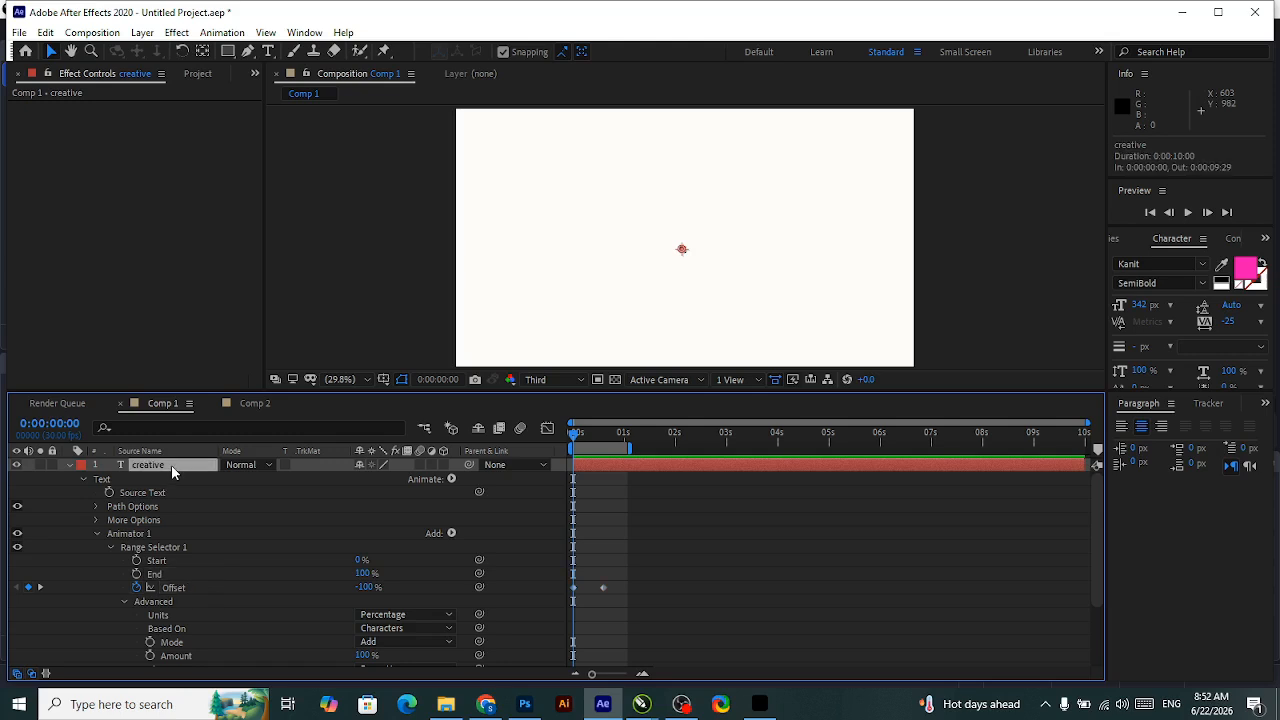
pyautogui.press('Delete')
# Delete the "creative" text layer from Comp 2.
pyautogui.click(253, 403)
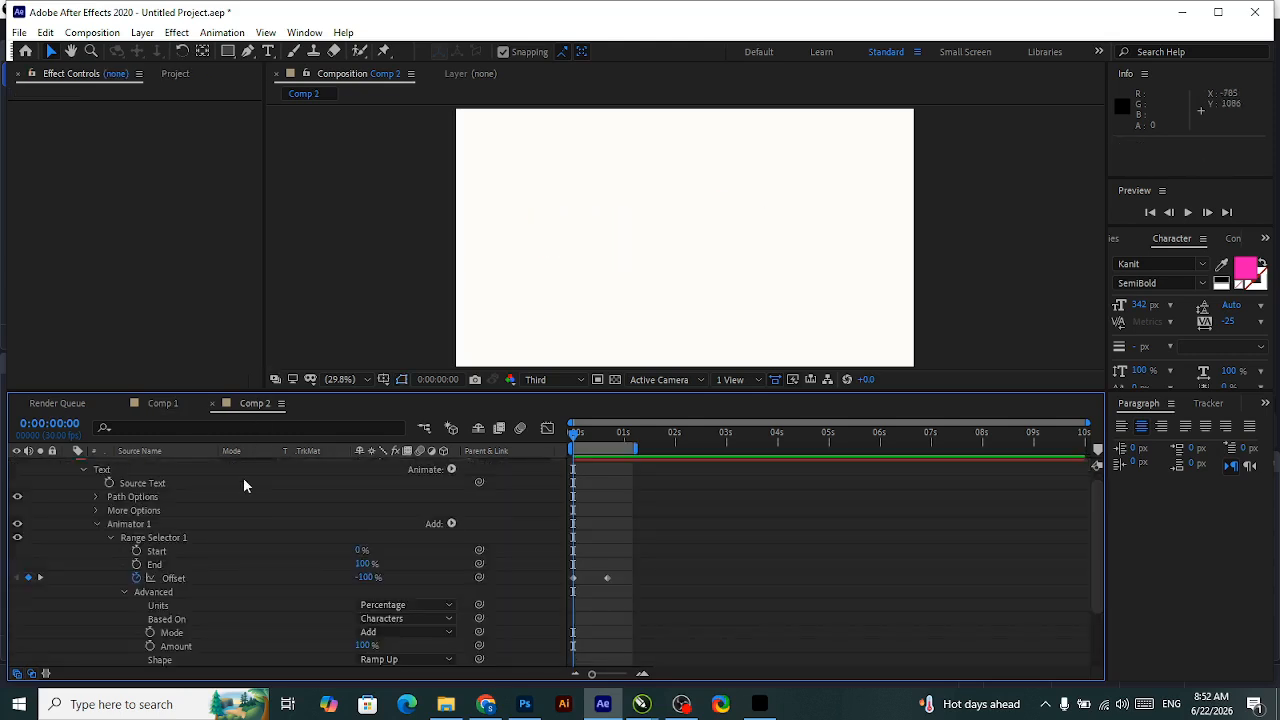
pyautogui.scroll(1, 140, 489)
pyautogui.click(159, 465)
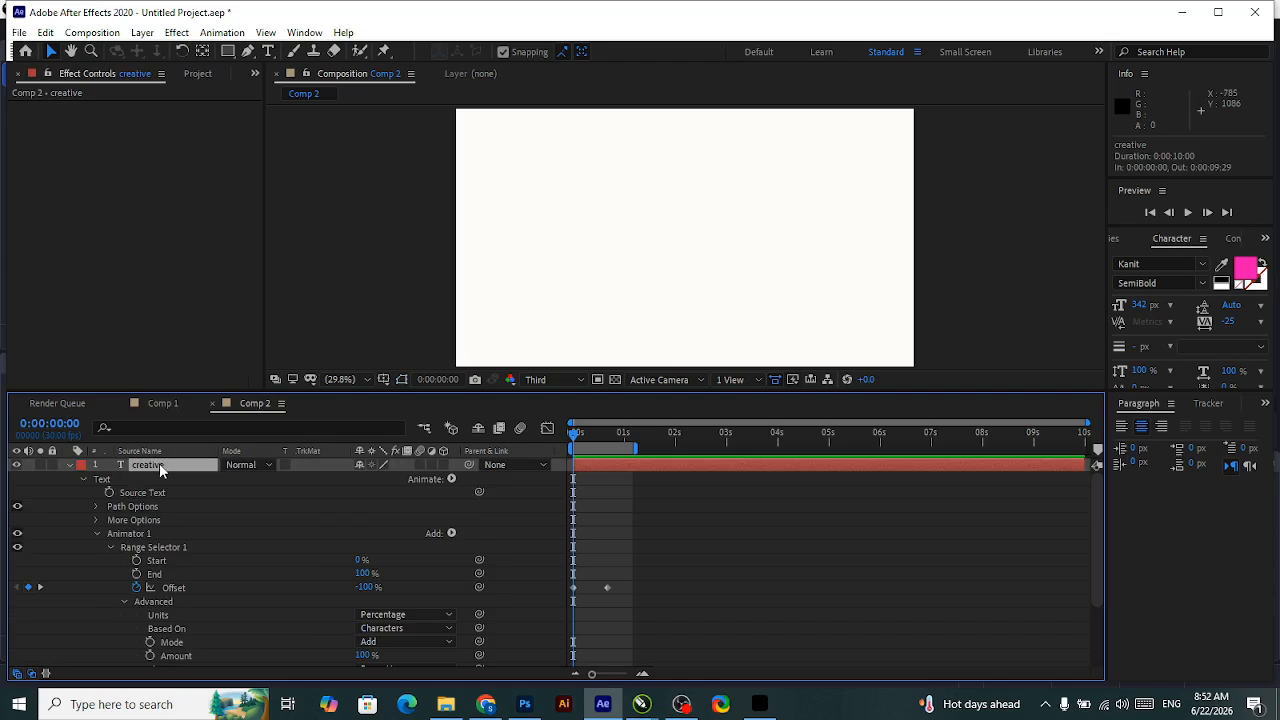
pyautogui.press('Delete')
# Create the text "creative" in Comp 1 and move it near the frame's centre, at about 926, 617.
pyautogui.click(168, 403)
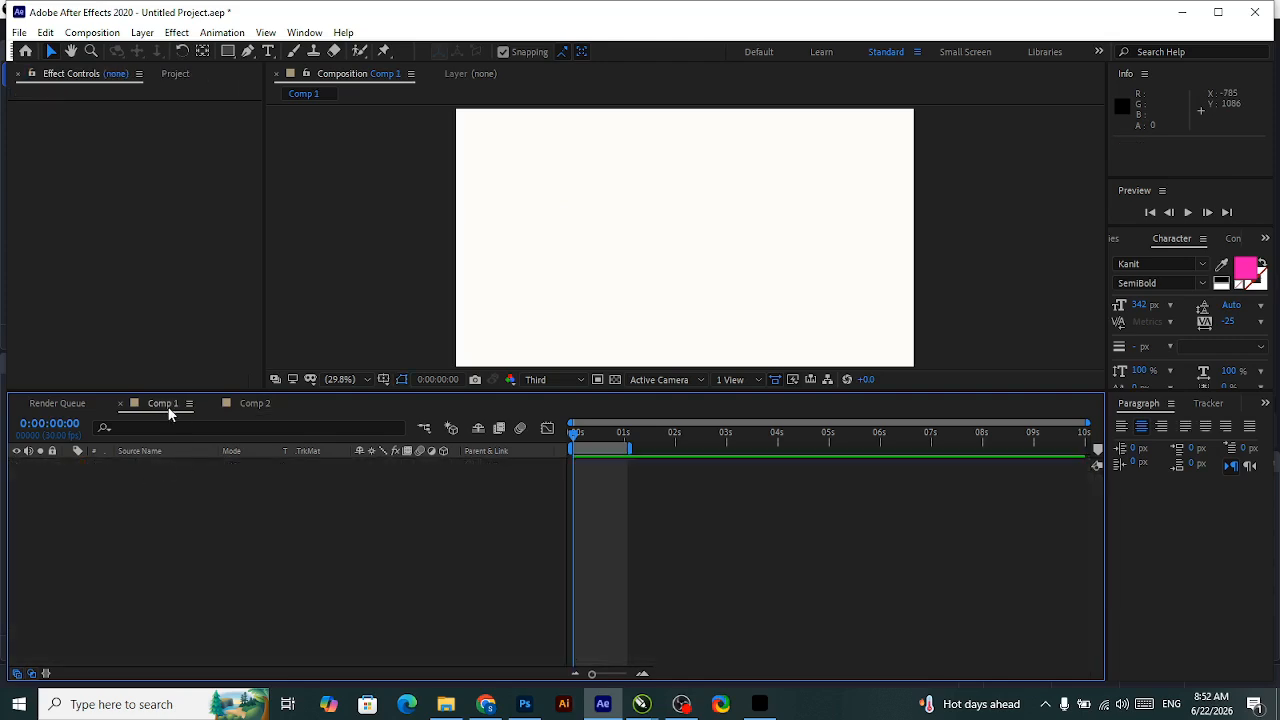
pyautogui.click(272, 52)
pyautogui.click(644, 230)
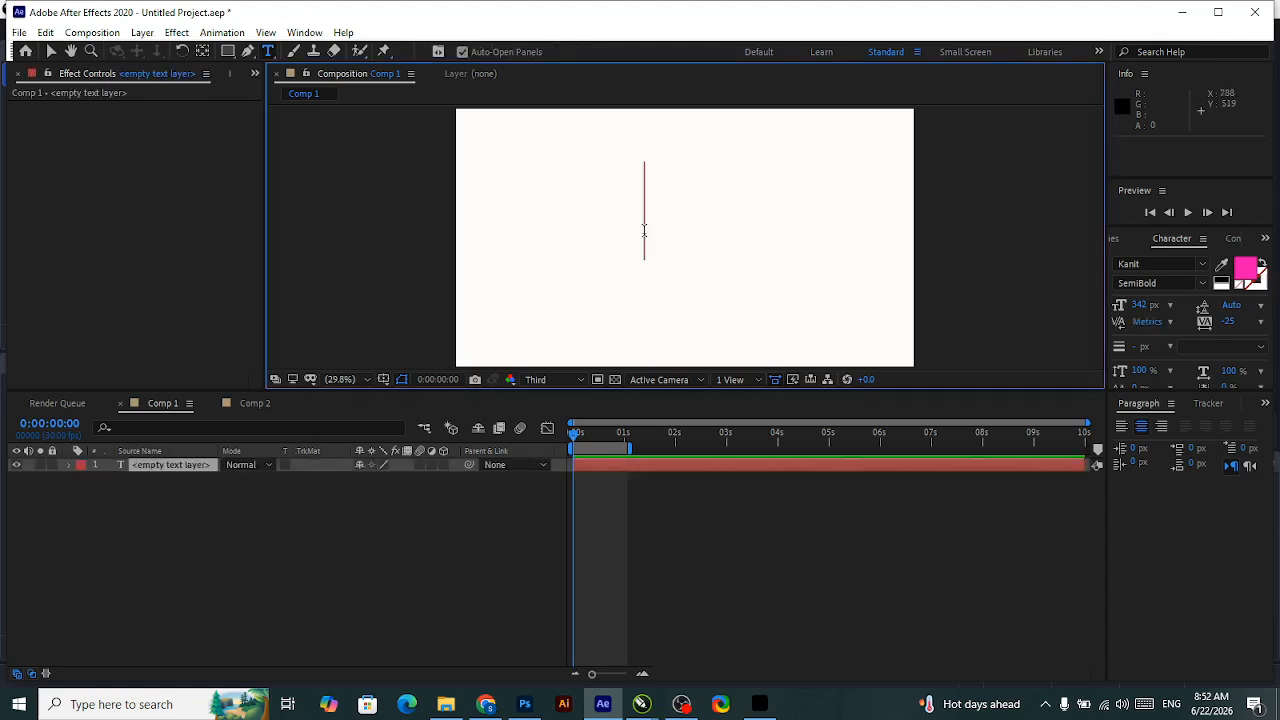
pyautogui.write('creative')
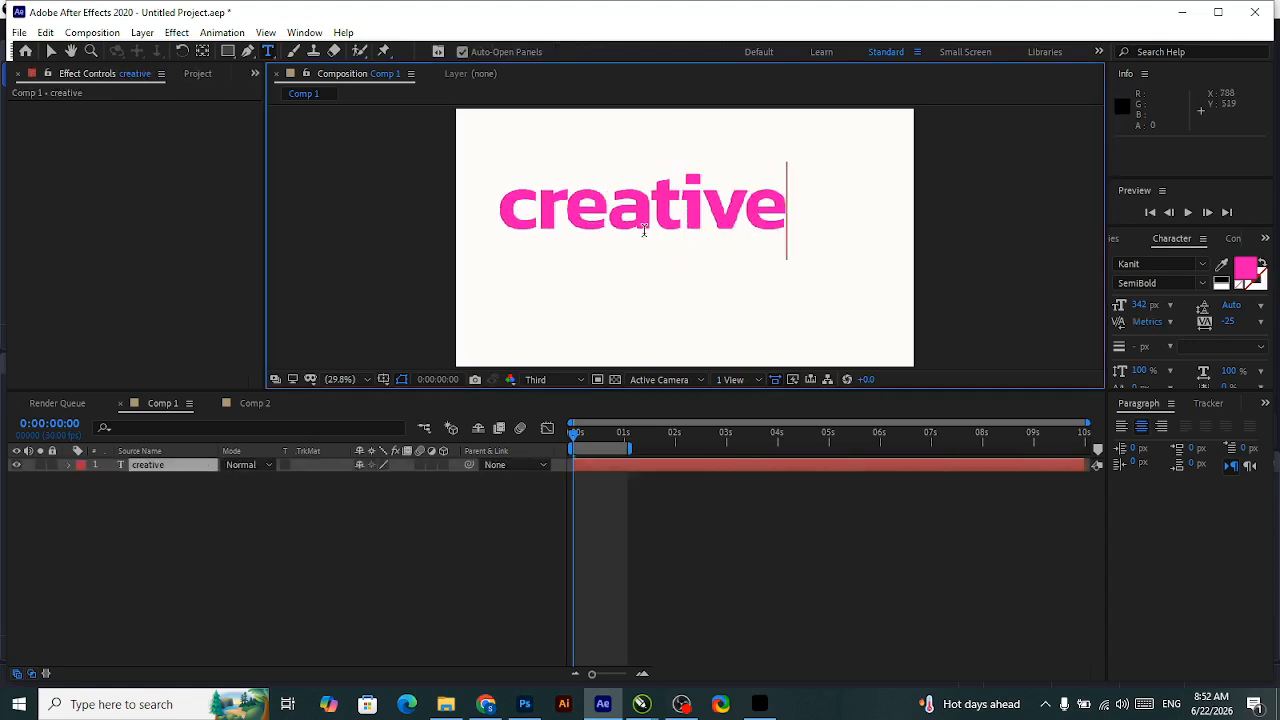
pyautogui.click(50, 51)
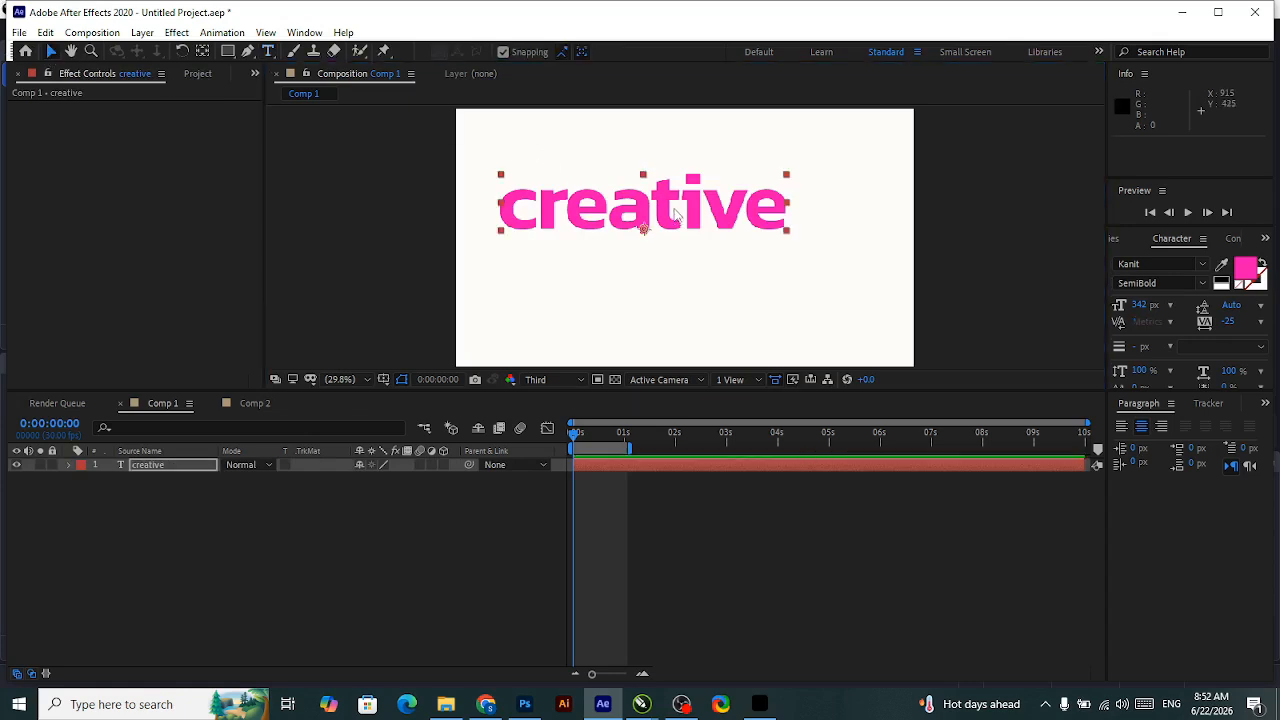
pyautogui.moveTo(676, 213); pyautogui.dragTo(704, 236)
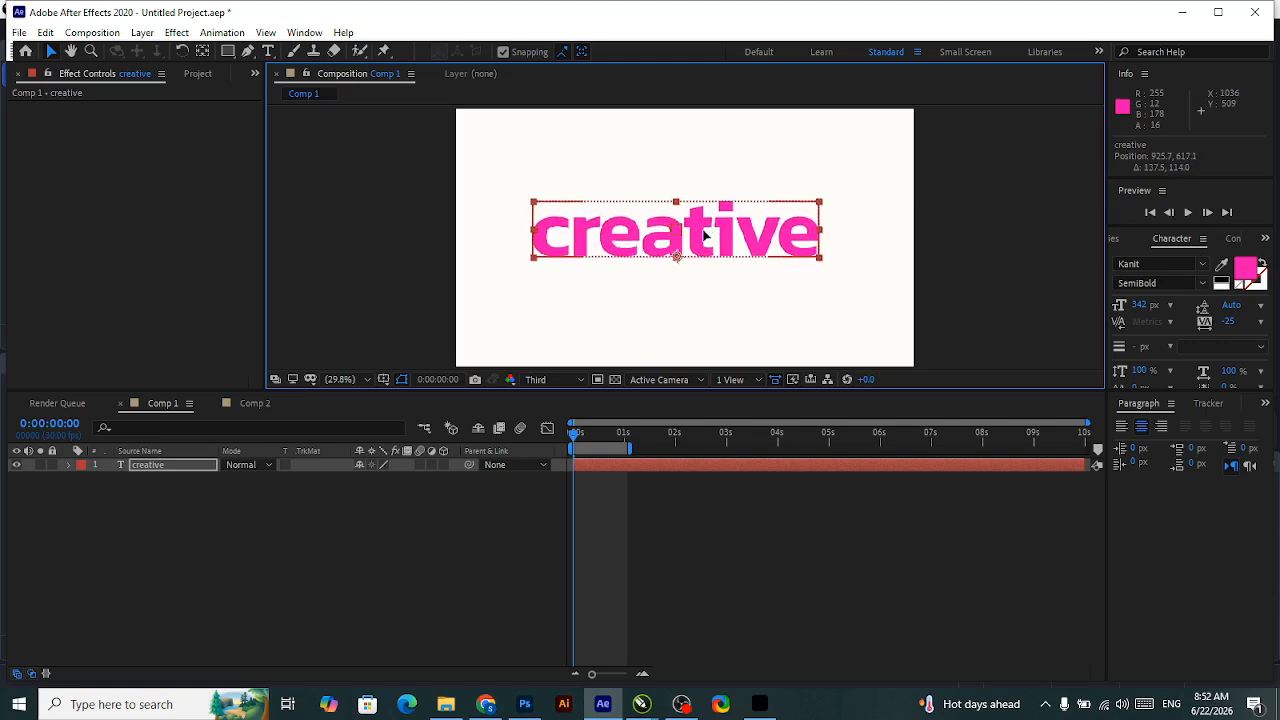
# Add a text animator with Scale and Opacity properties to the "creative" layer in Comp 1.
pyautogui.click(164, 467)
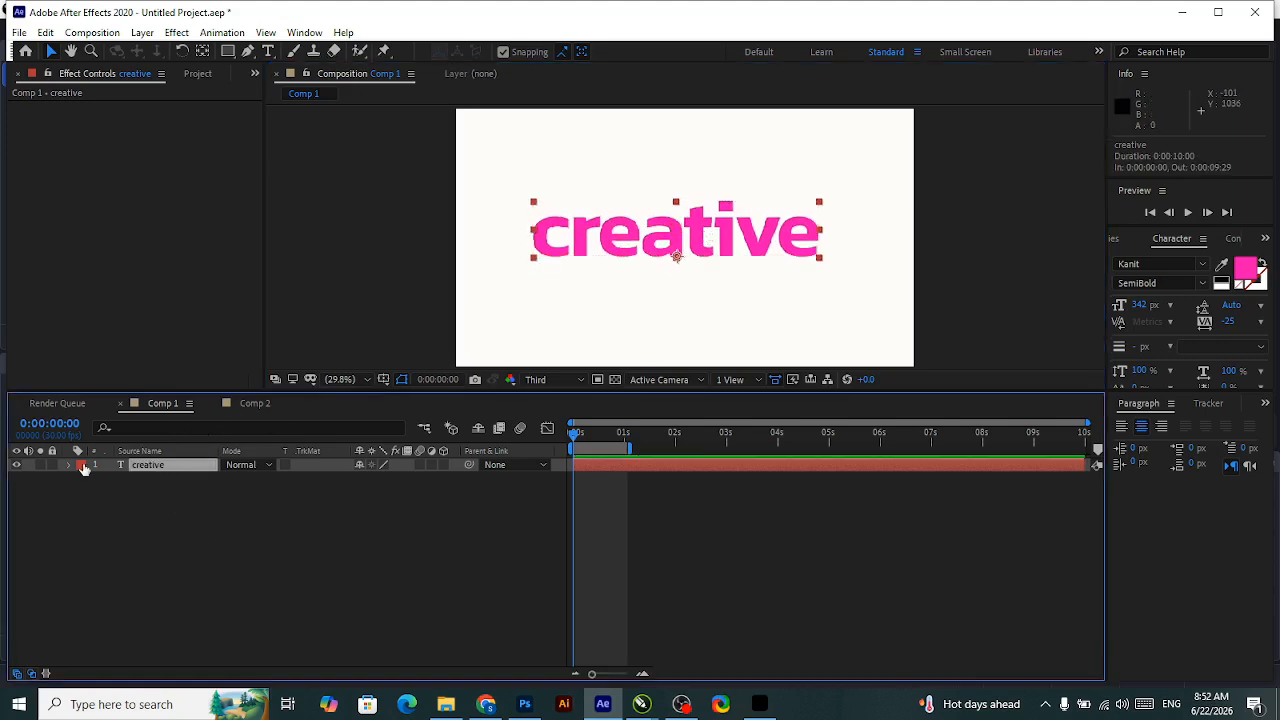
pyautogui.click(70, 465)
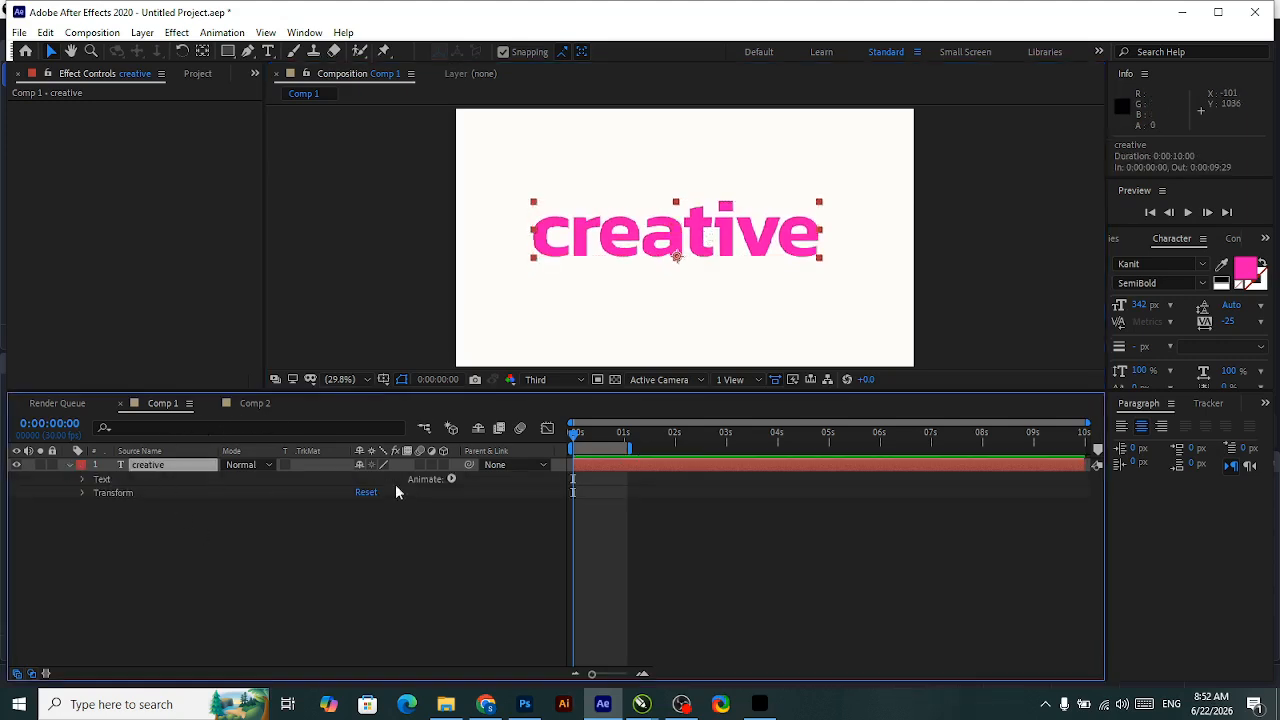
pyautogui.click(118, 480)
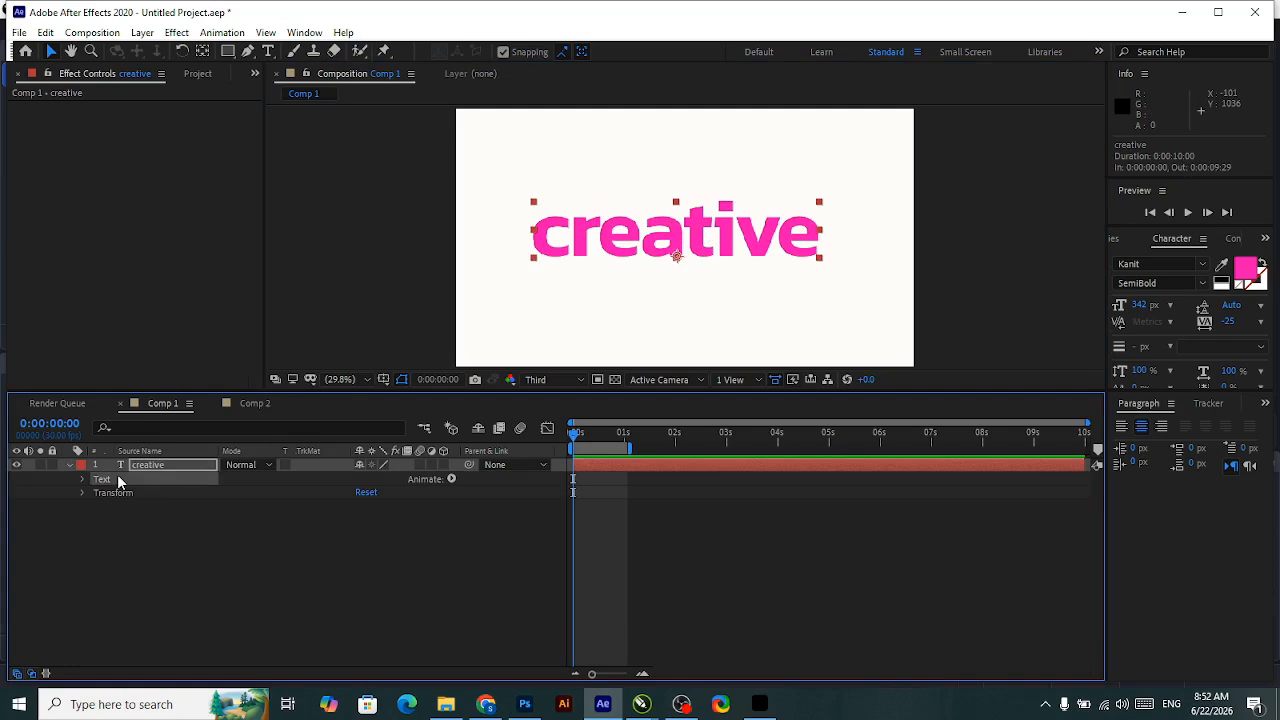
pyautogui.click(451, 479)
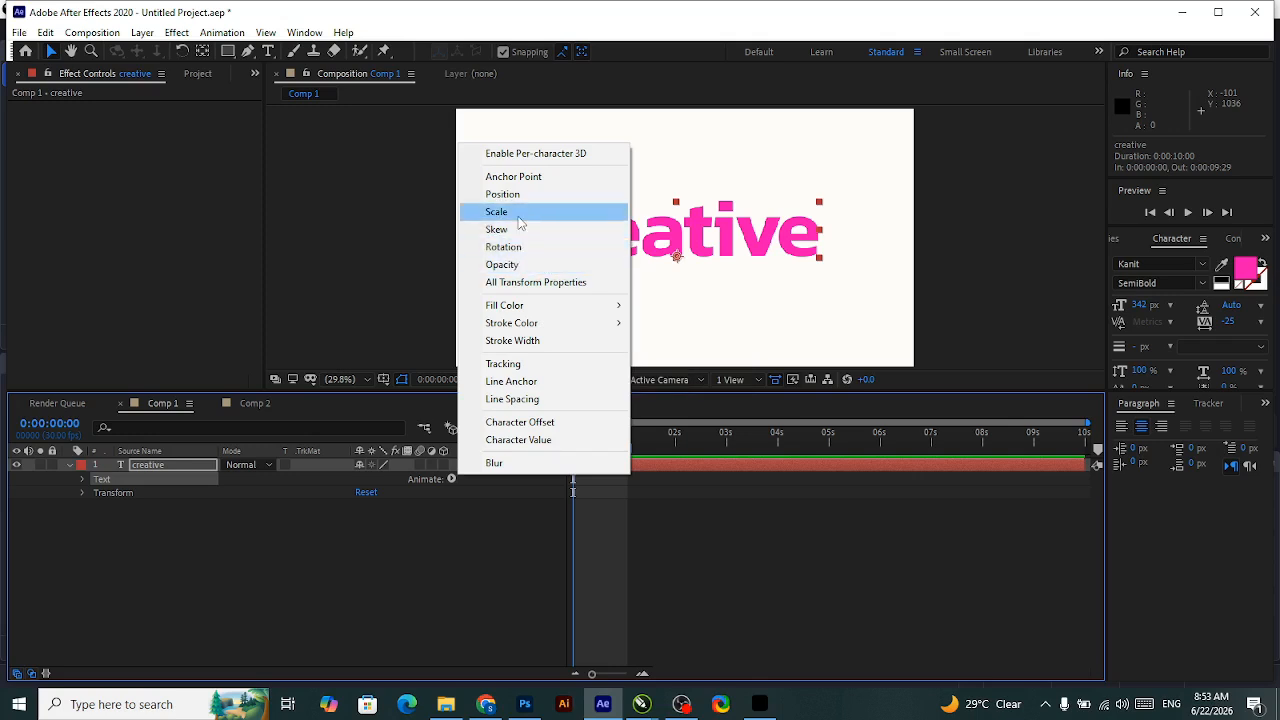
pyautogui.click(520, 211)
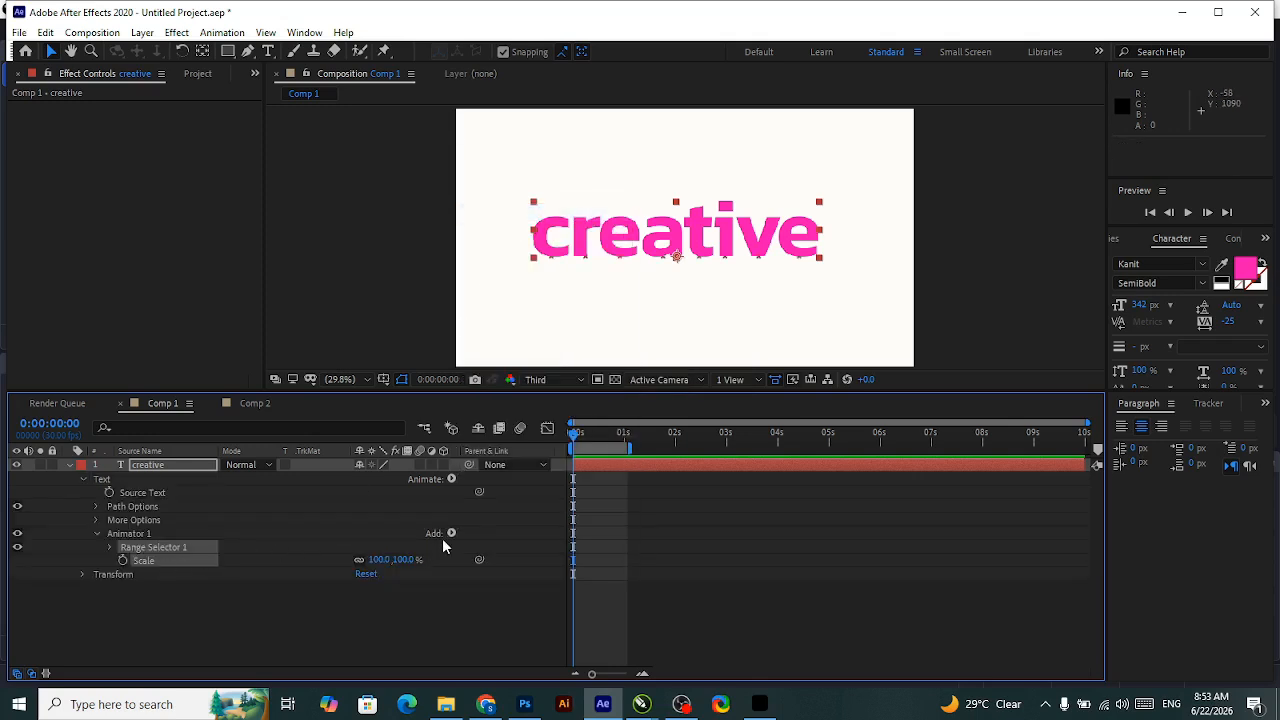
pyautogui.click(451, 533)
pyautogui.moveTo(491, 539)
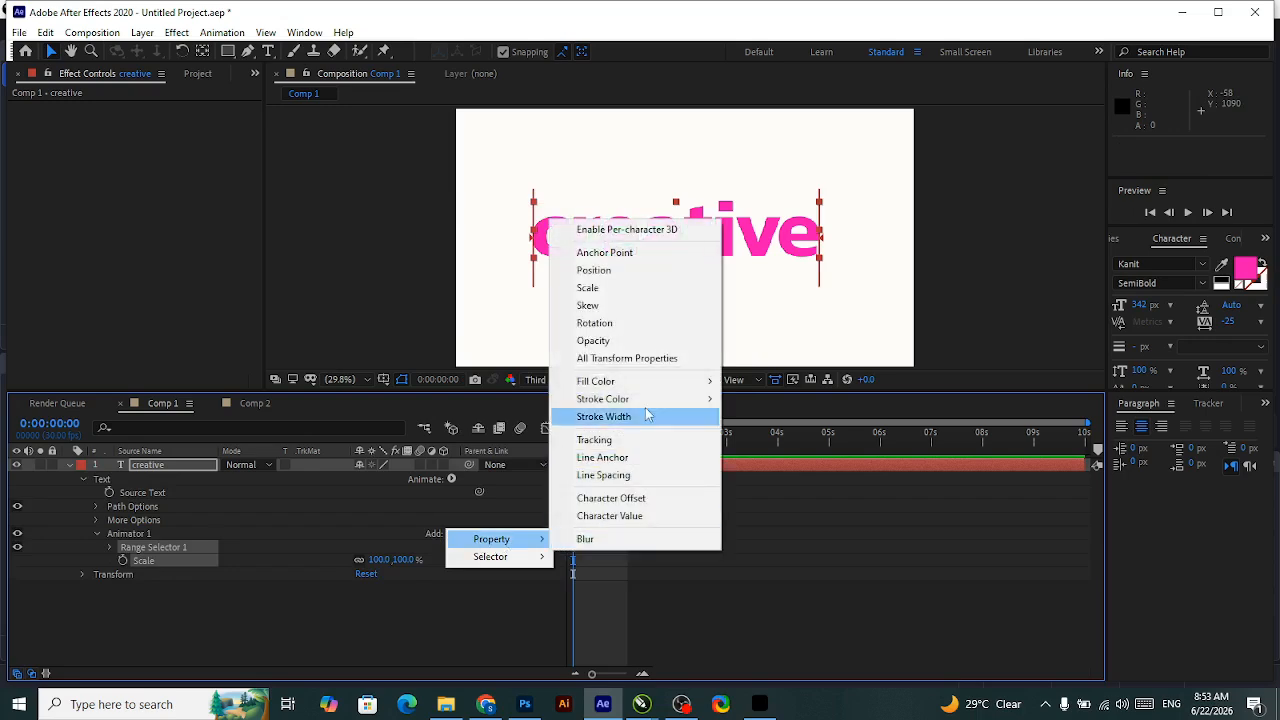
pyautogui.click(620, 340)
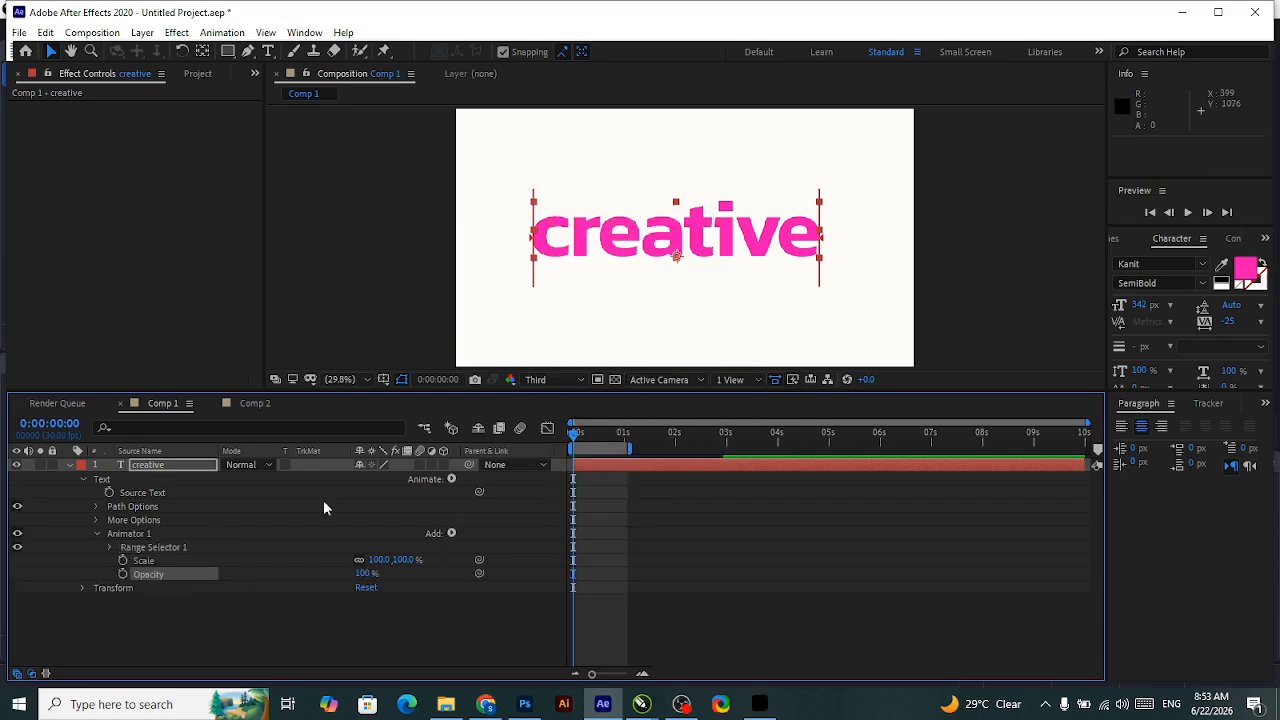
# Set the animator's Scale to 0% and its Opacity to 0%.
pyautogui.click(282, 576)
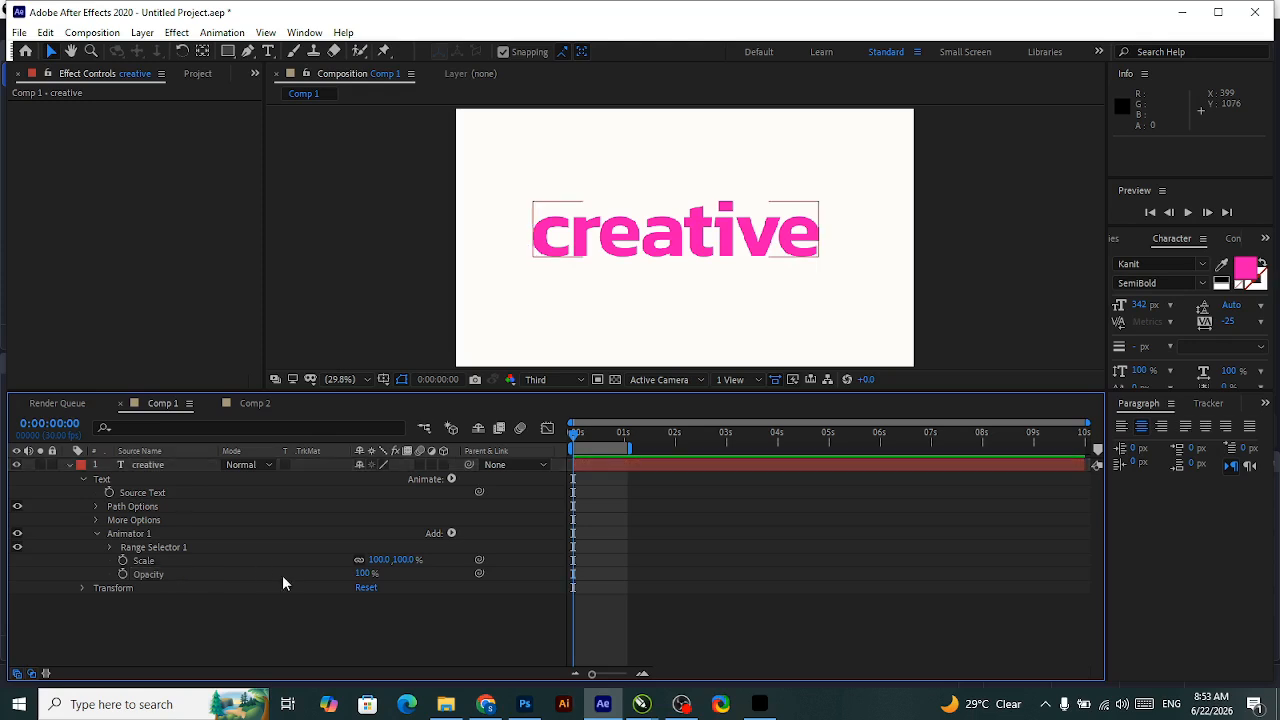
pyautogui.click(383, 560)
pyautogui.write('0')
pyautogui.press('Return')
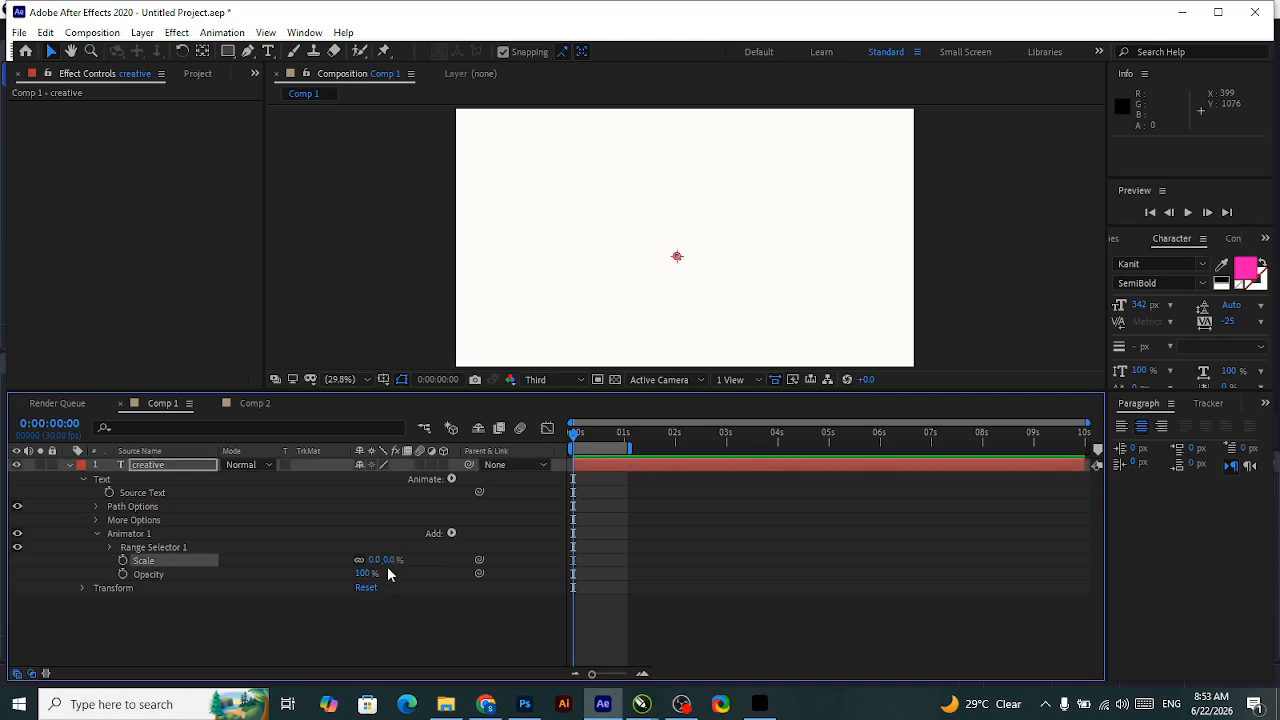
pyautogui.click(363, 573)
pyautogui.write('0')
pyautogui.press('Return')
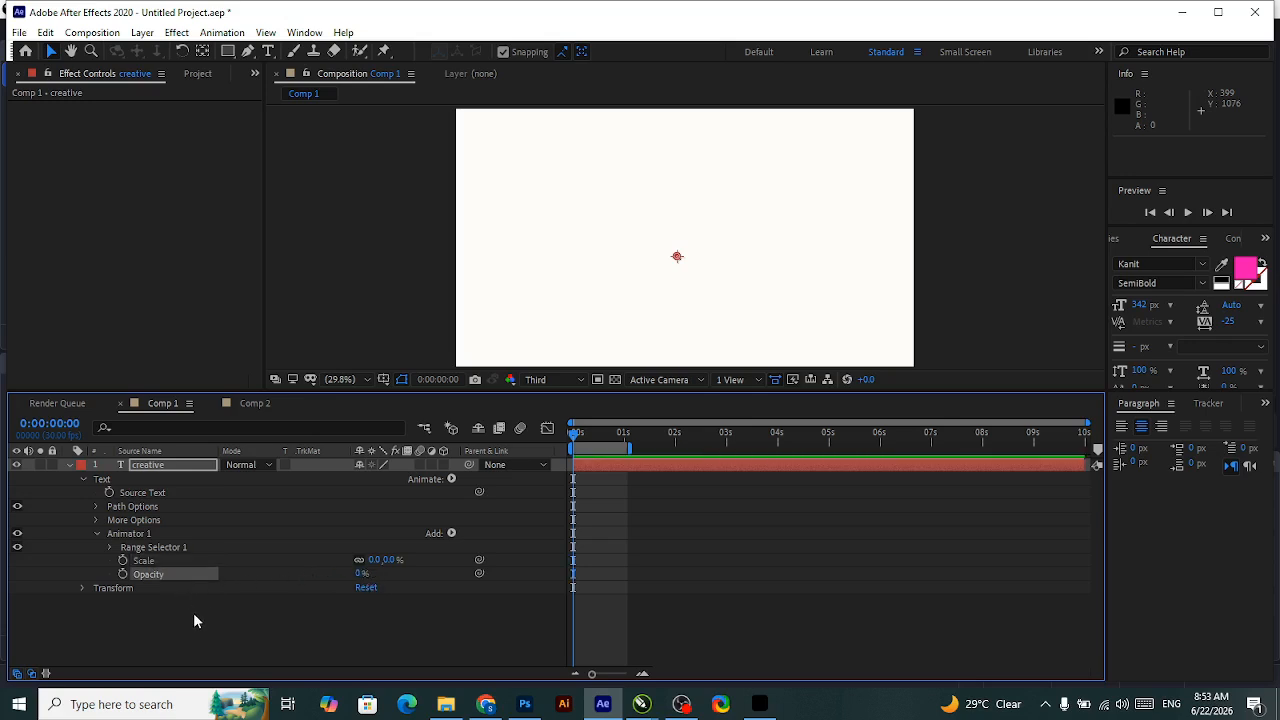
# Keyframe the range selector's Offset from -100% at 0:00:00:00 to 100% at 0:00:00:18.
pyautogui.click(150, 549)
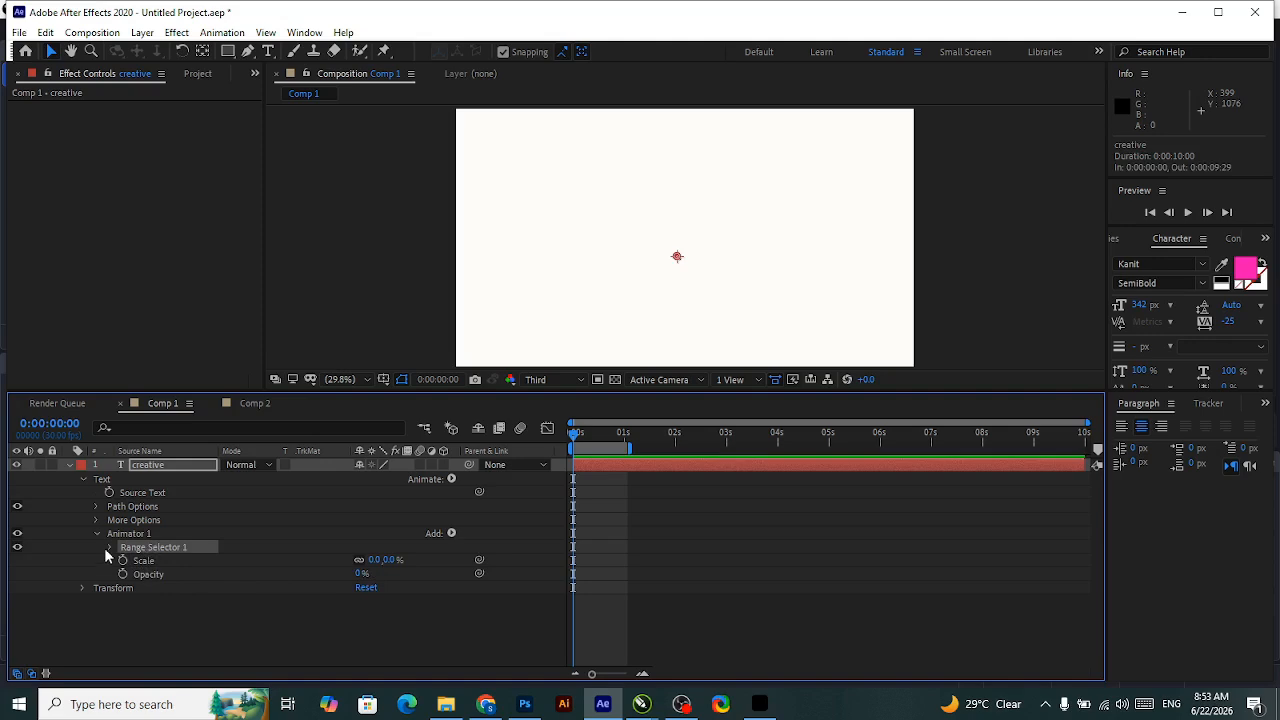
pyautogui.click(111, 546)
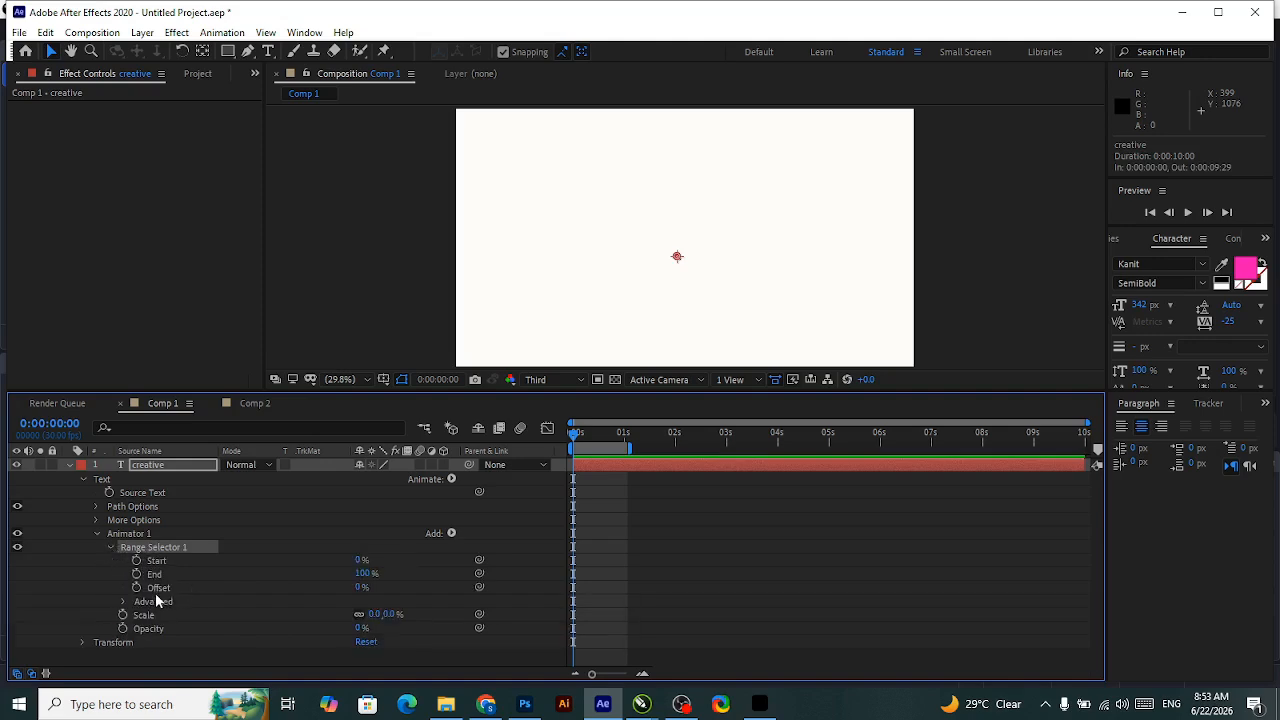
pyautogui.click(137, 589)
pyautogui.moveTo(357, 588); pyautogui.dragTo(232, 588)
pyautogui.moveTo(575, 443); pyautogui.dragTo(607, 450)
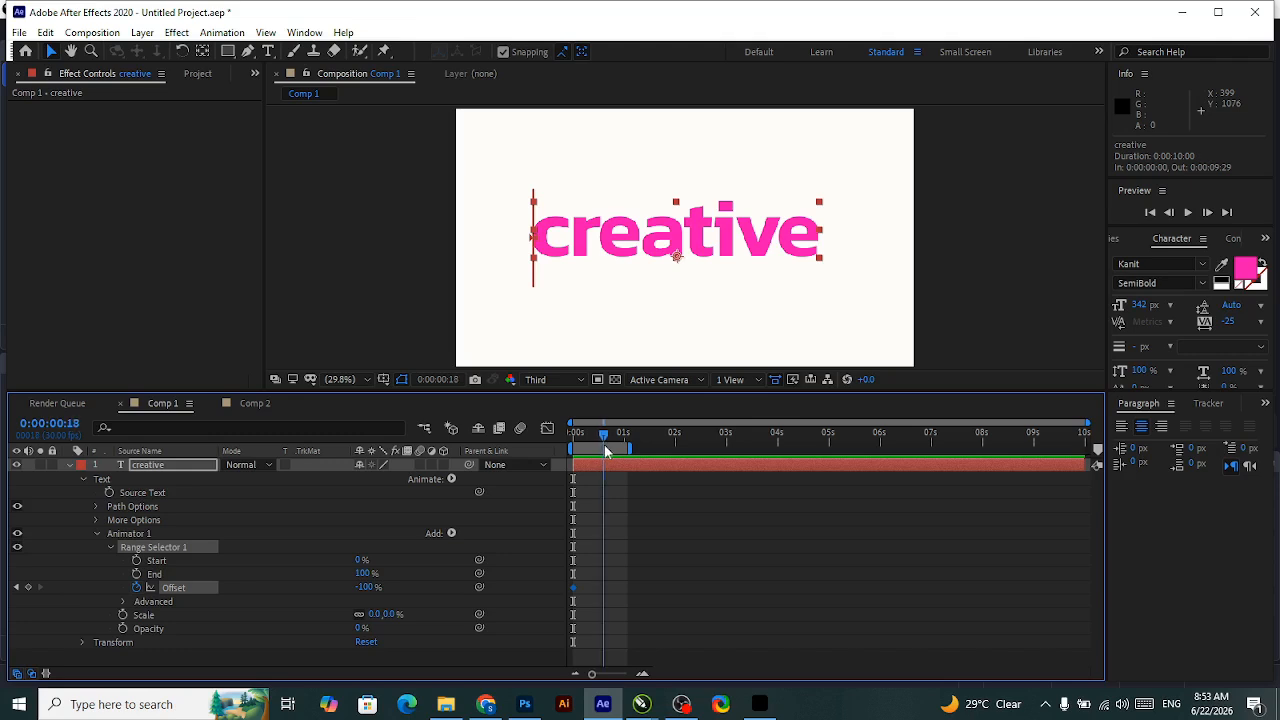
pyautogui.moveTo(366, 588); pyautogui.dragTo(623, 560)
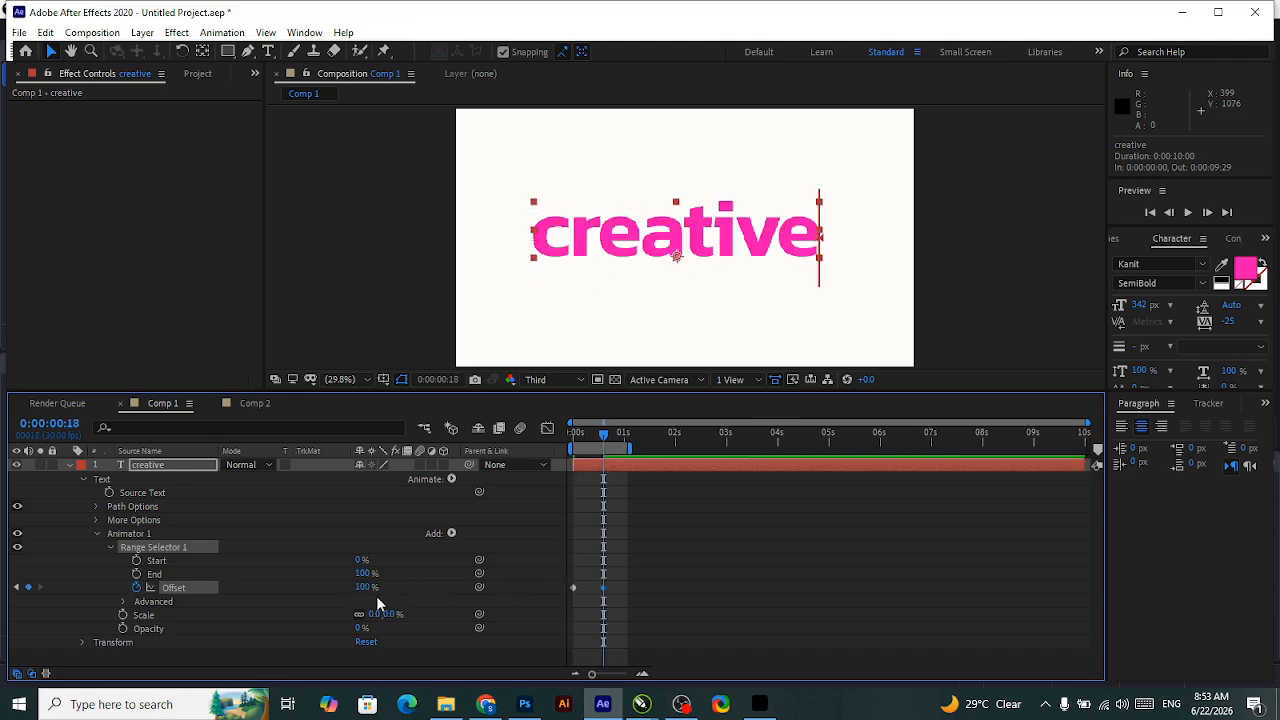
# Set the range selector's Shape to Ramp Up, Ease High to 16% and Ease Low to 100%, and preview from the first frame.
pyautogui.click(123, 601)
pyautogui.scroll(-2, 187, 589)
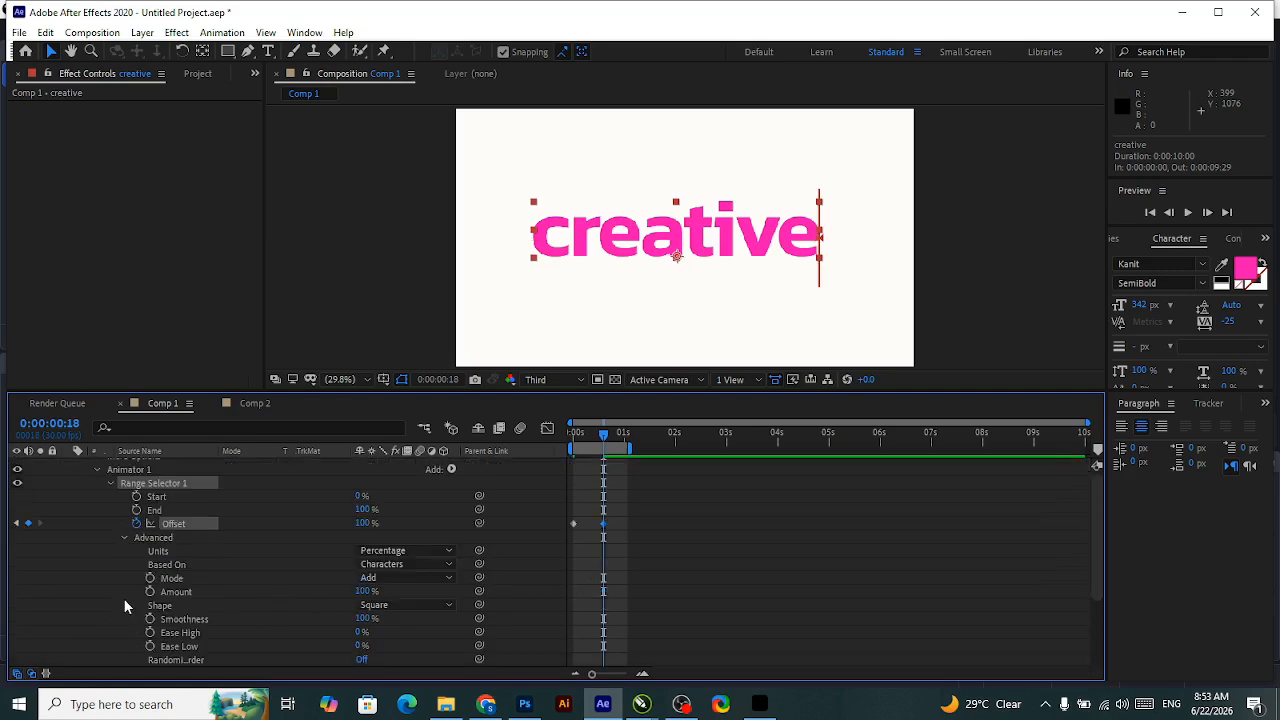
pyautogui.click(392, 606)
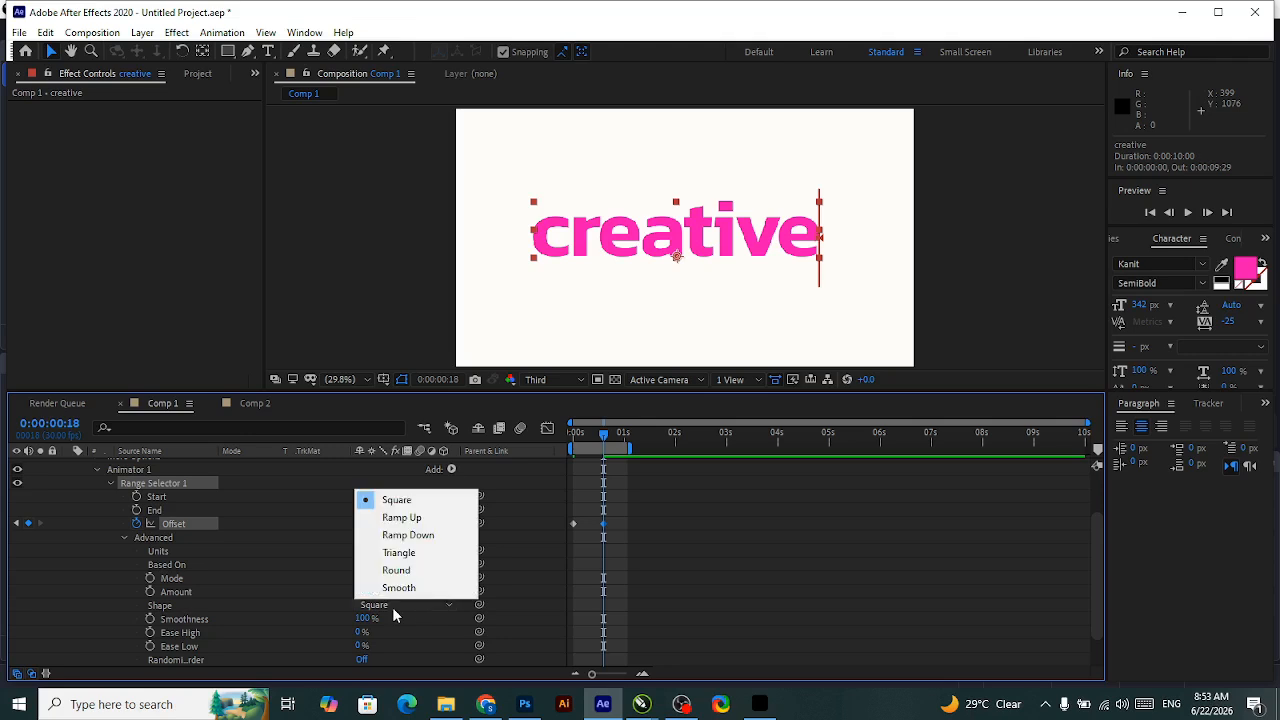
pyautogui.click(418, 518)
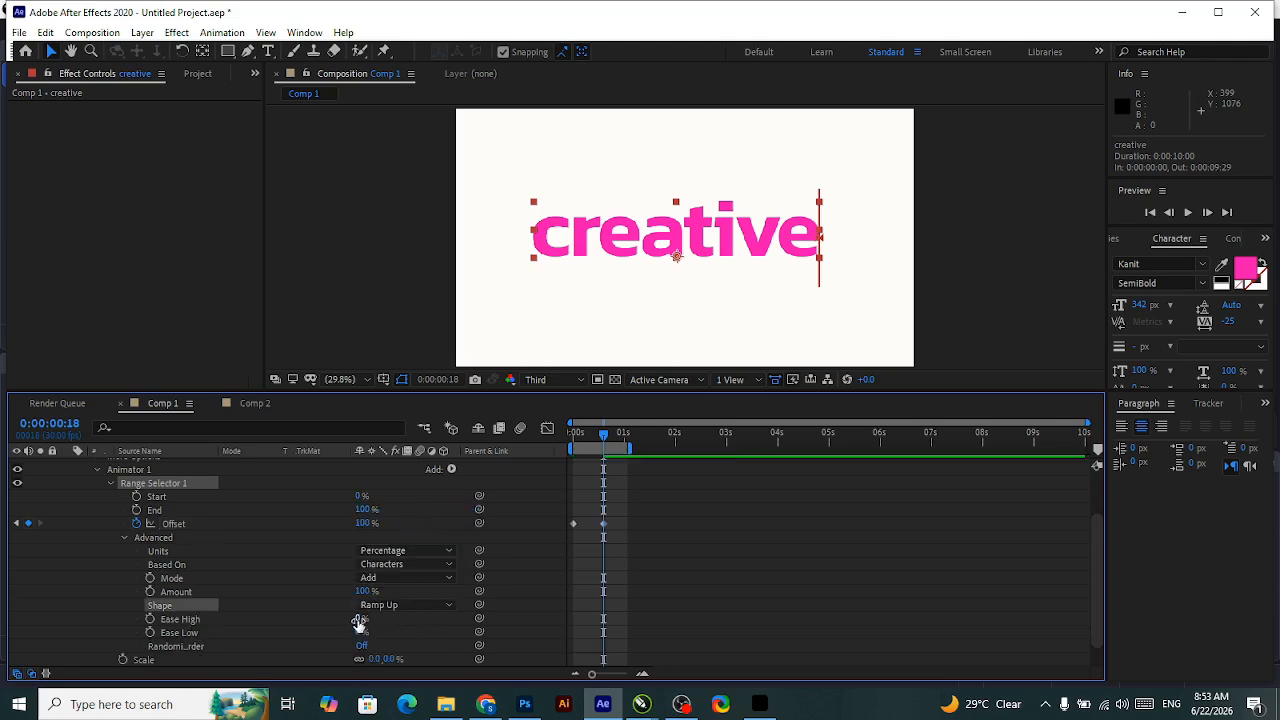
pyautogui.moveTo(358, 622); pyautogui.dragTo(368, 620)
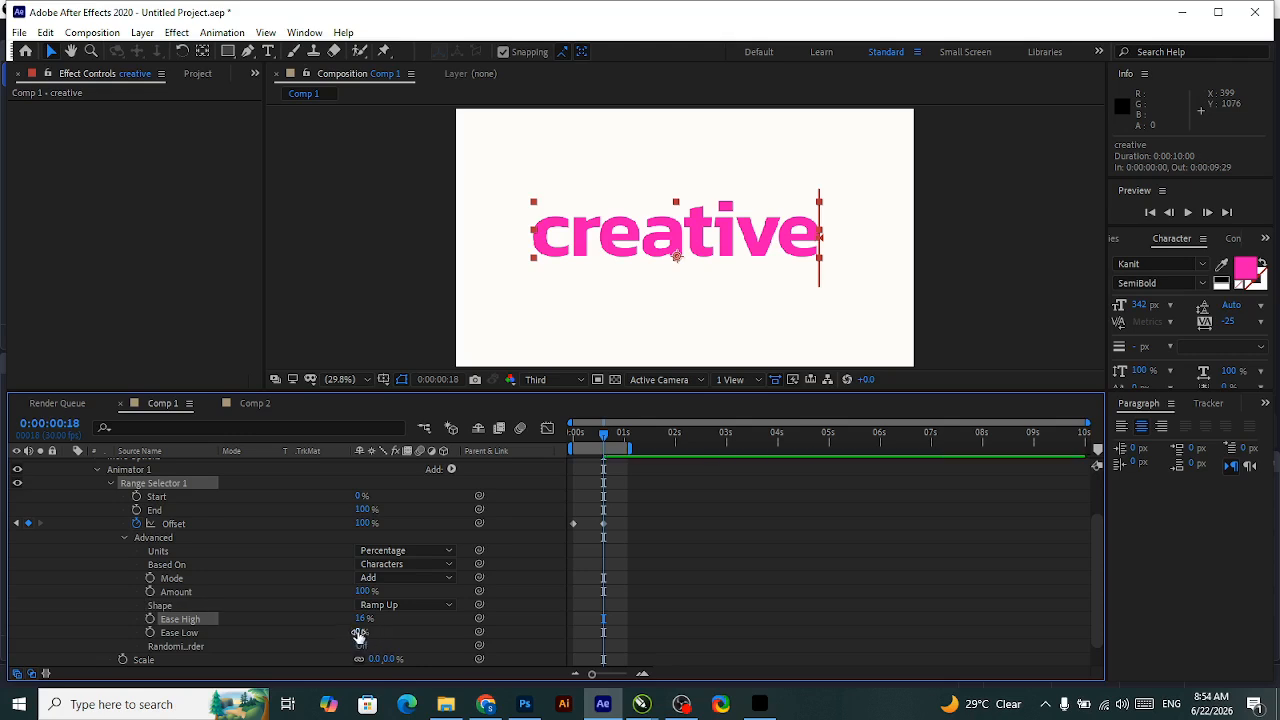
pyautogui.moveTo(360, 632); pyautogui.dragTo(478, 632)
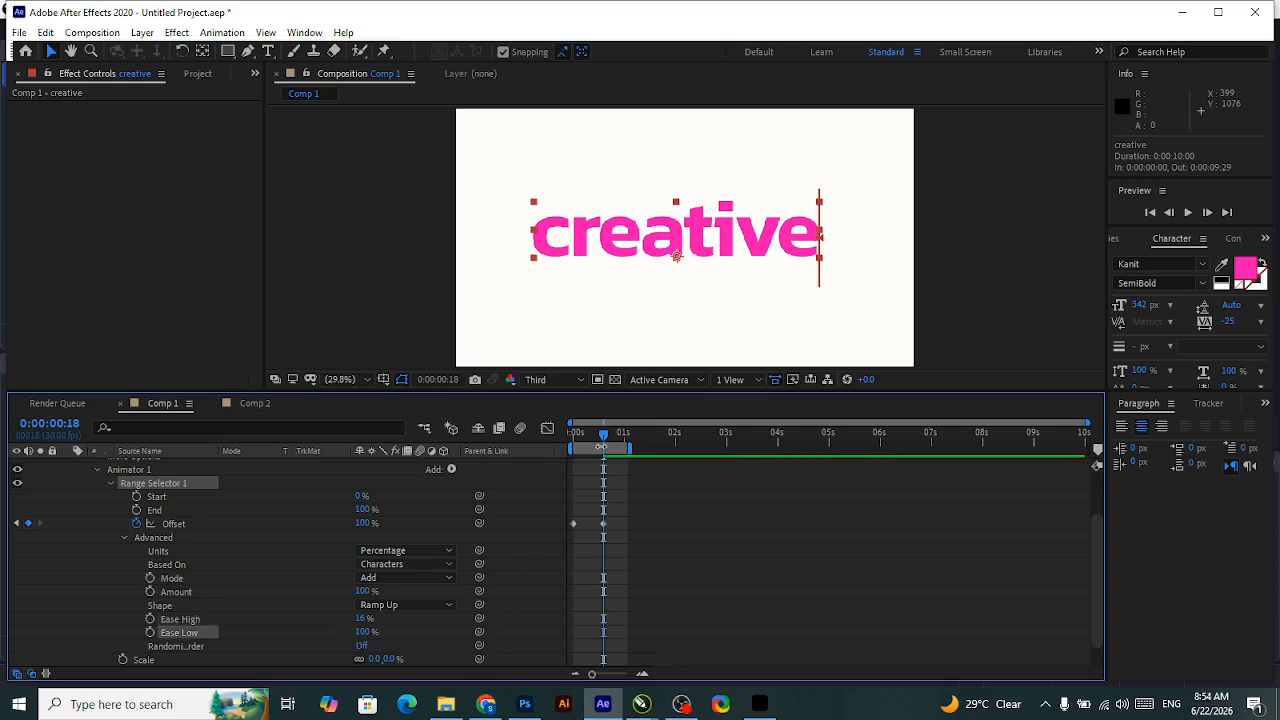
pyautogui.moveTo(605, 441); pyautogui.dragTo(527, 441)
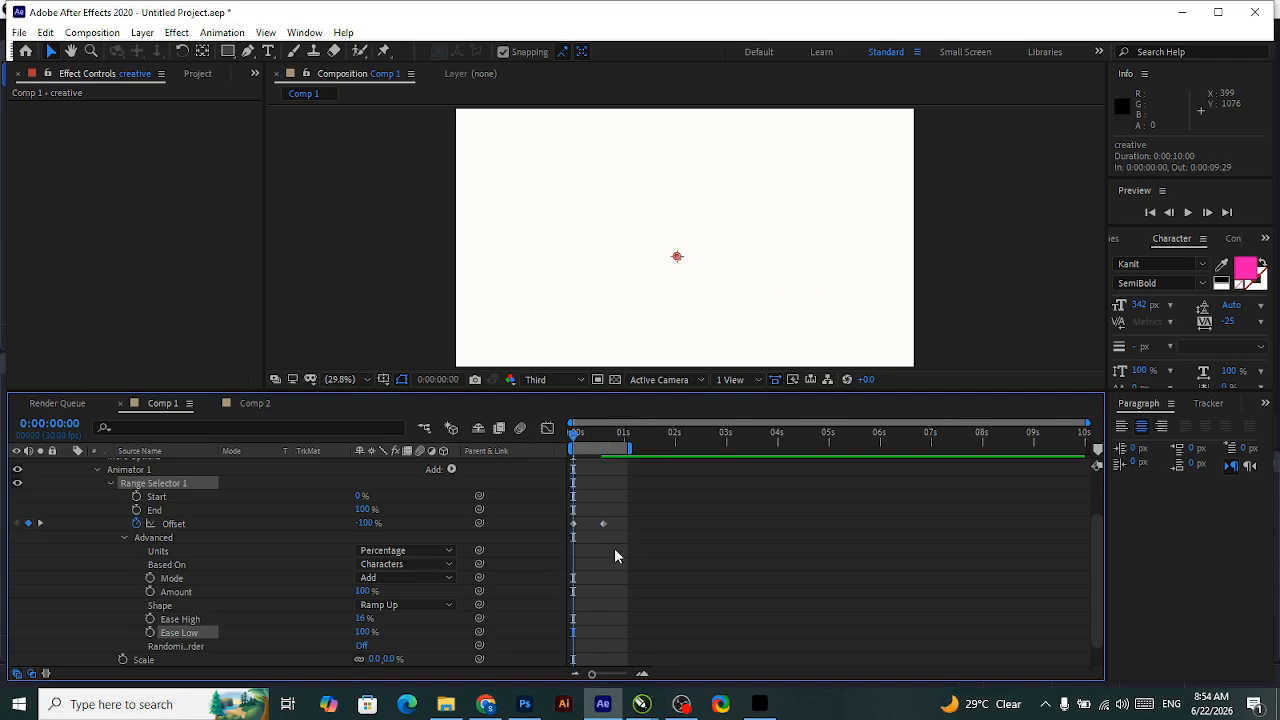
pyautogui.press('space')
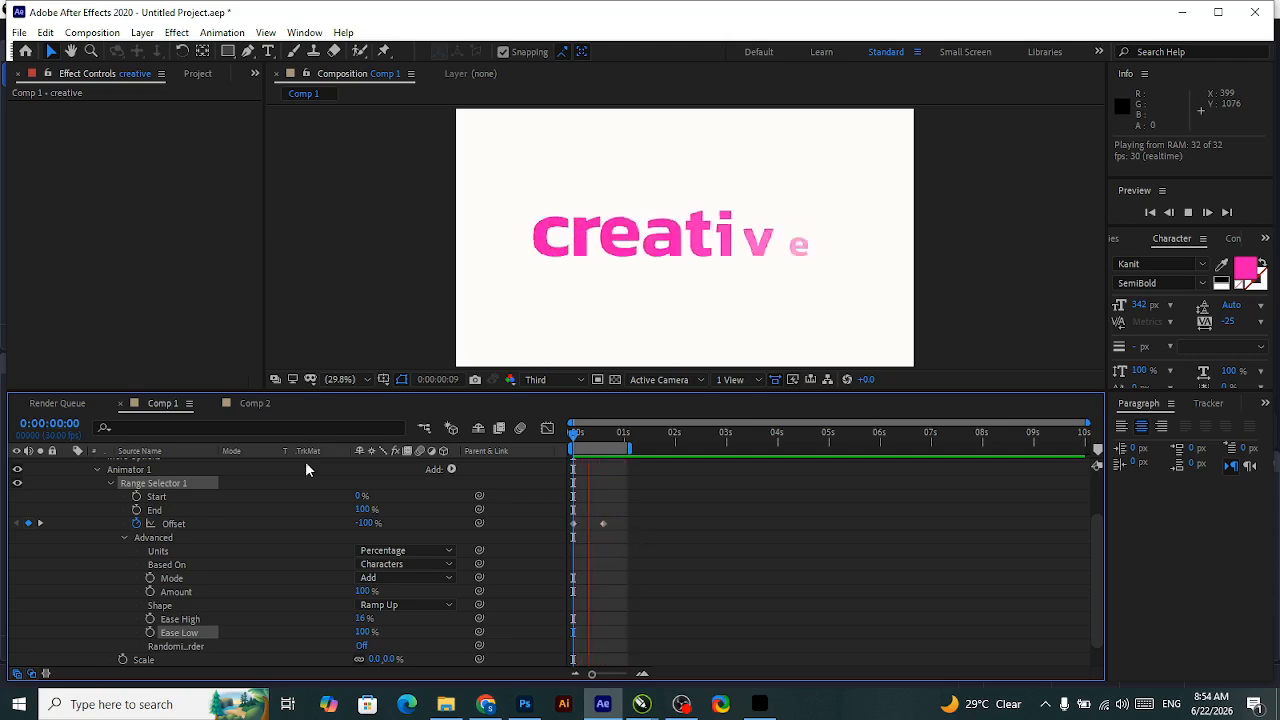
# Create the text "creative" in Comp 2 and move it near the frame's centre, at about 963, 614.
pyautogui.click(253, 404)
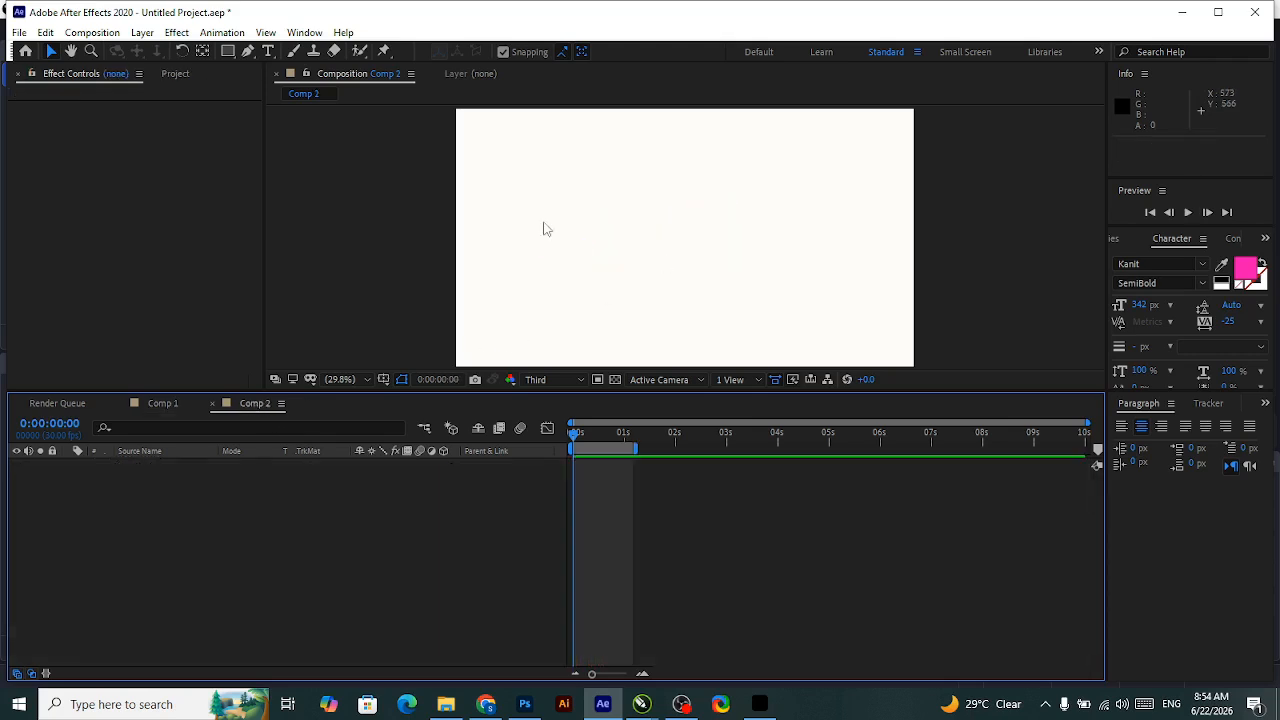
pyautogui.click(265, 52)
pyautogui.click(592, 233)
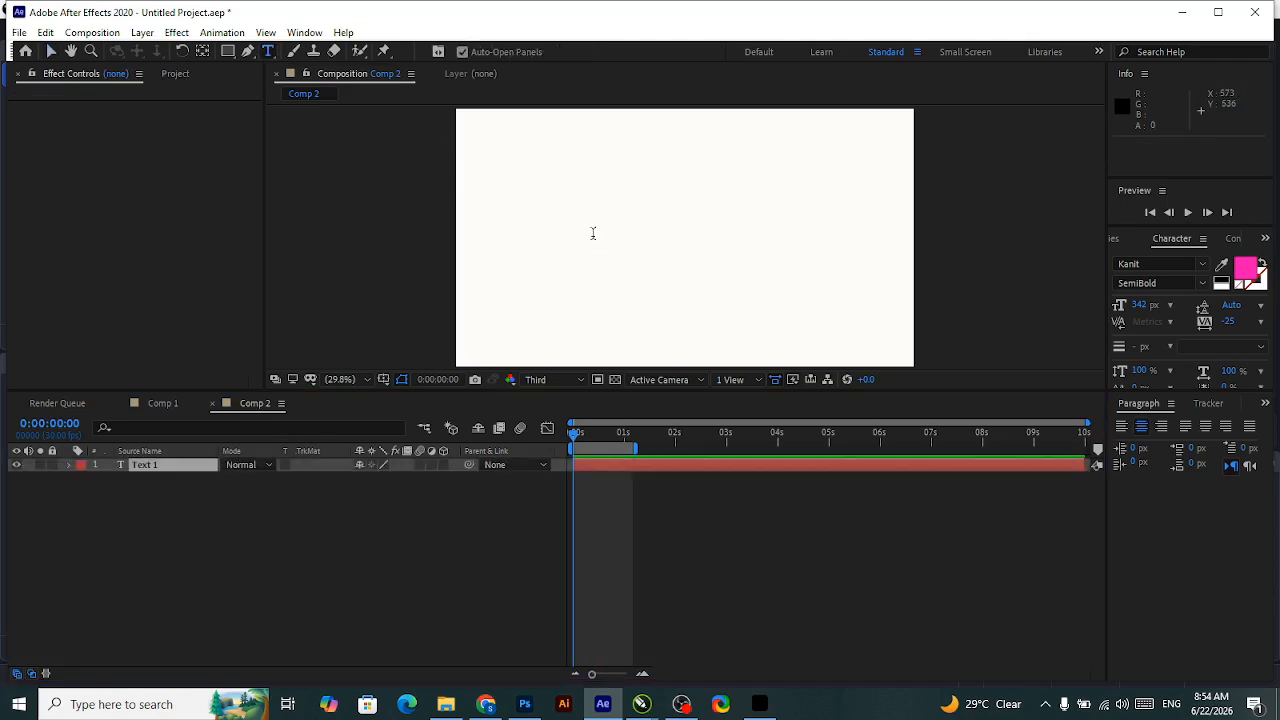
pyautogui.write('creative')
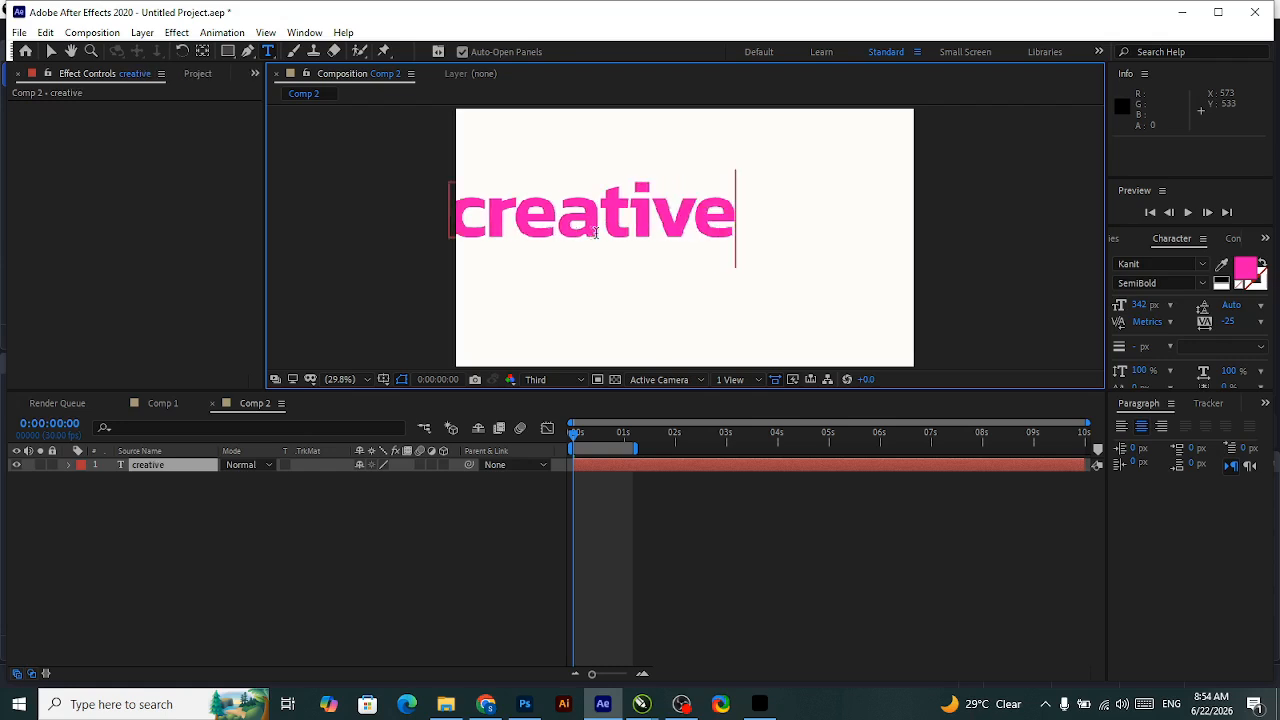
pyautogui.click(51, 51)
pyautogui.moveTo(679, 222); pyautogui.dragTo(764, 232)
# Add a text animator with Scale and Opacity properties to the "creative" layer in Comp 2.
pyautogui.click(69, 466)
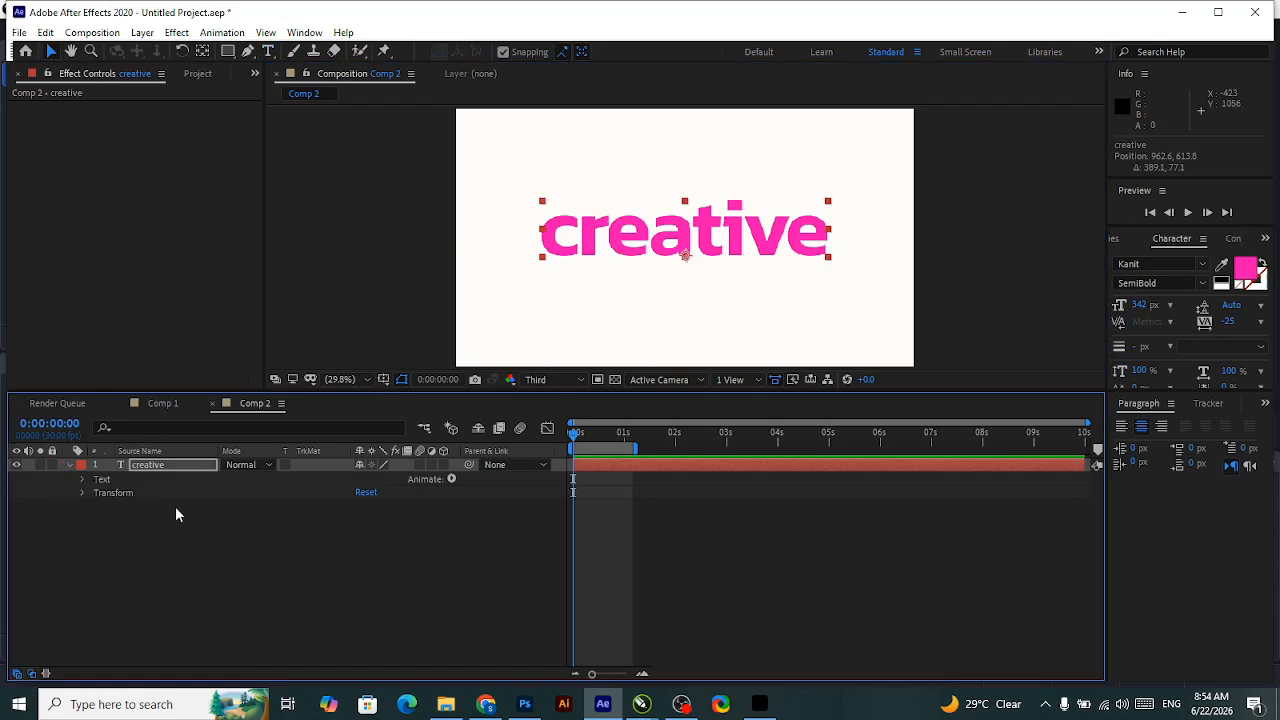
pyautogui.click(129, 482)
pyautogui.click(450, 480)
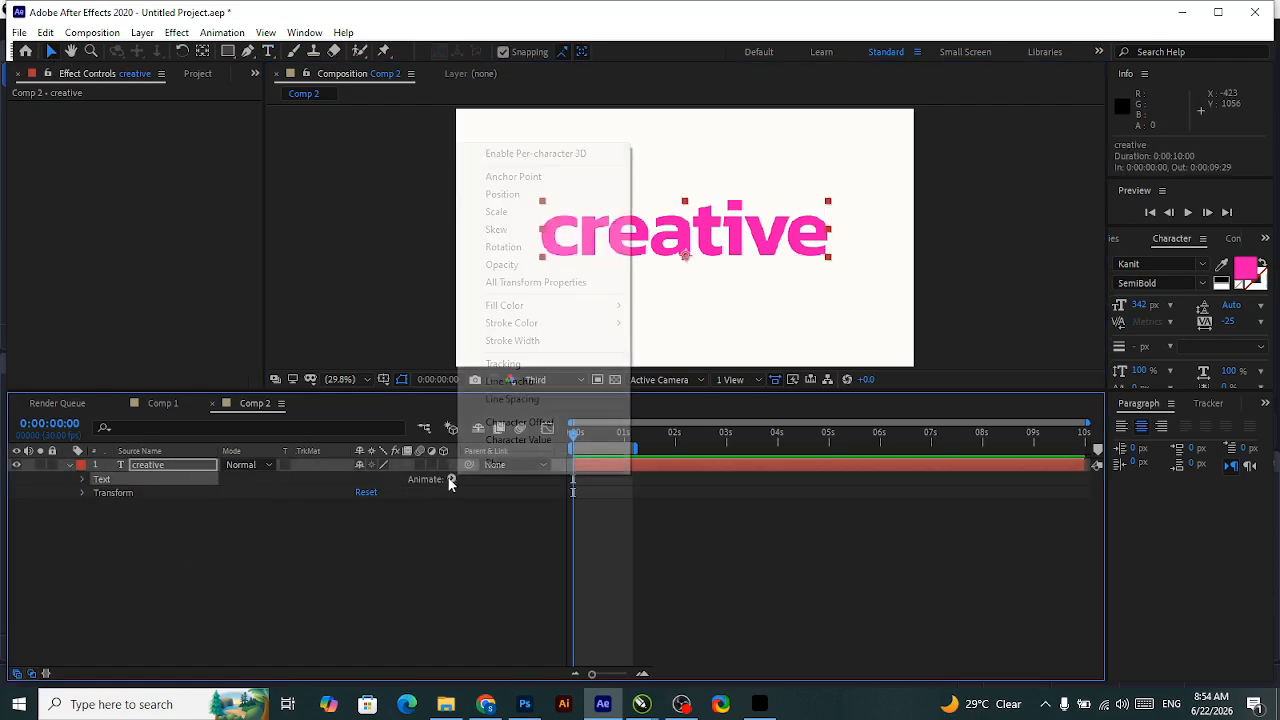
pyautogui.click(520, 211)
pyautogui.click(450, 536)
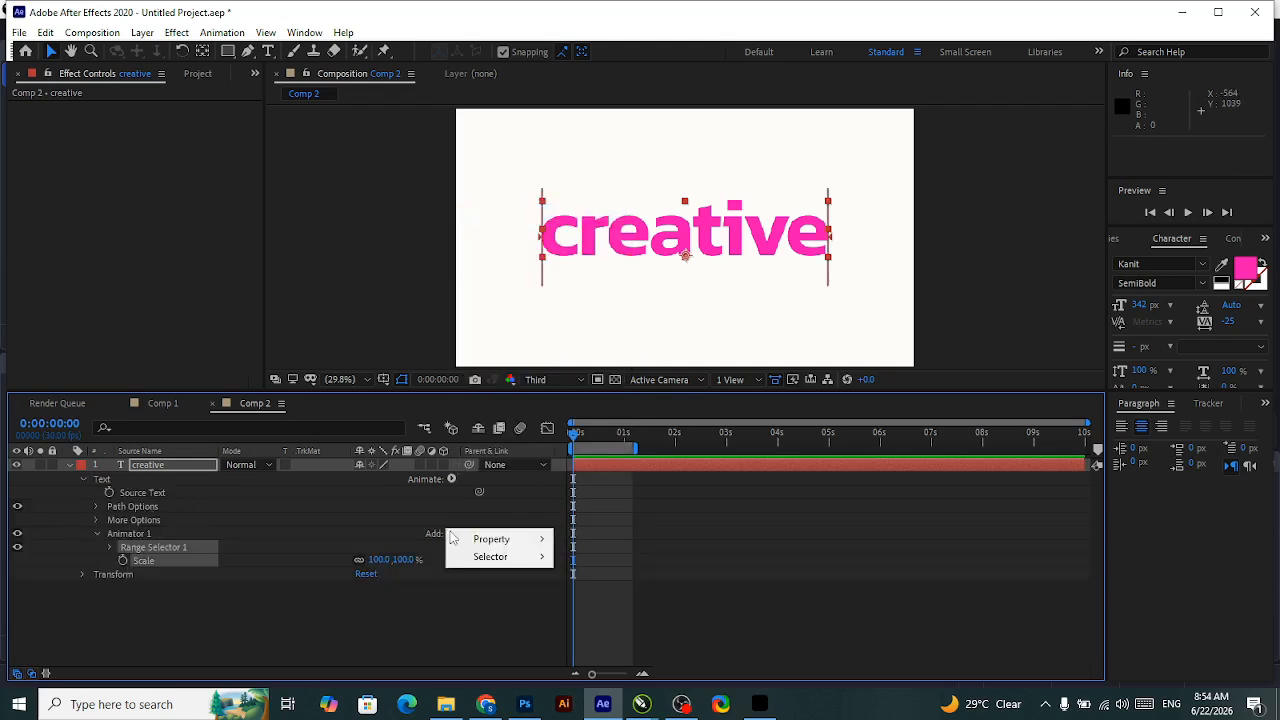
pyautogui.moveTo(500, 540)
pyautogui.click(610, 342)
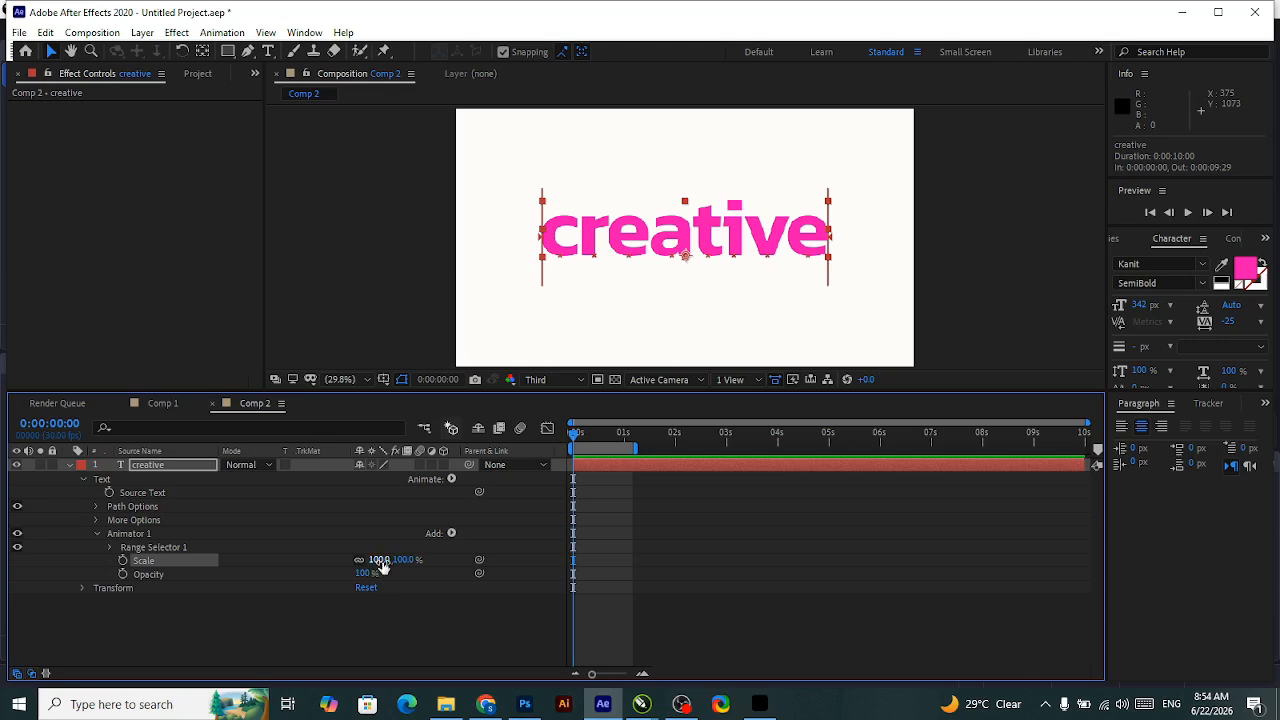
# Play back the text reveal in Comp 1 for comparison and return to Comp 2.
pyautogui.click(380, 560)
pyautogui.click(162, 403)
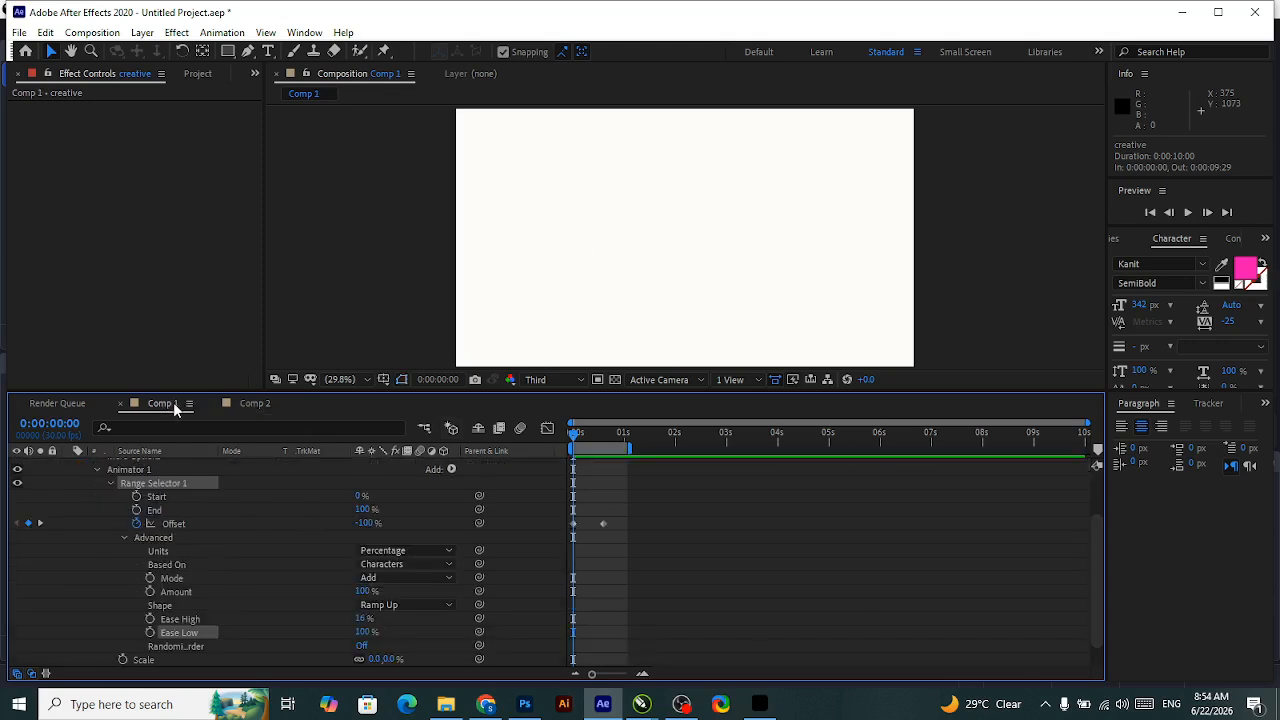
pyautogui.press('space')
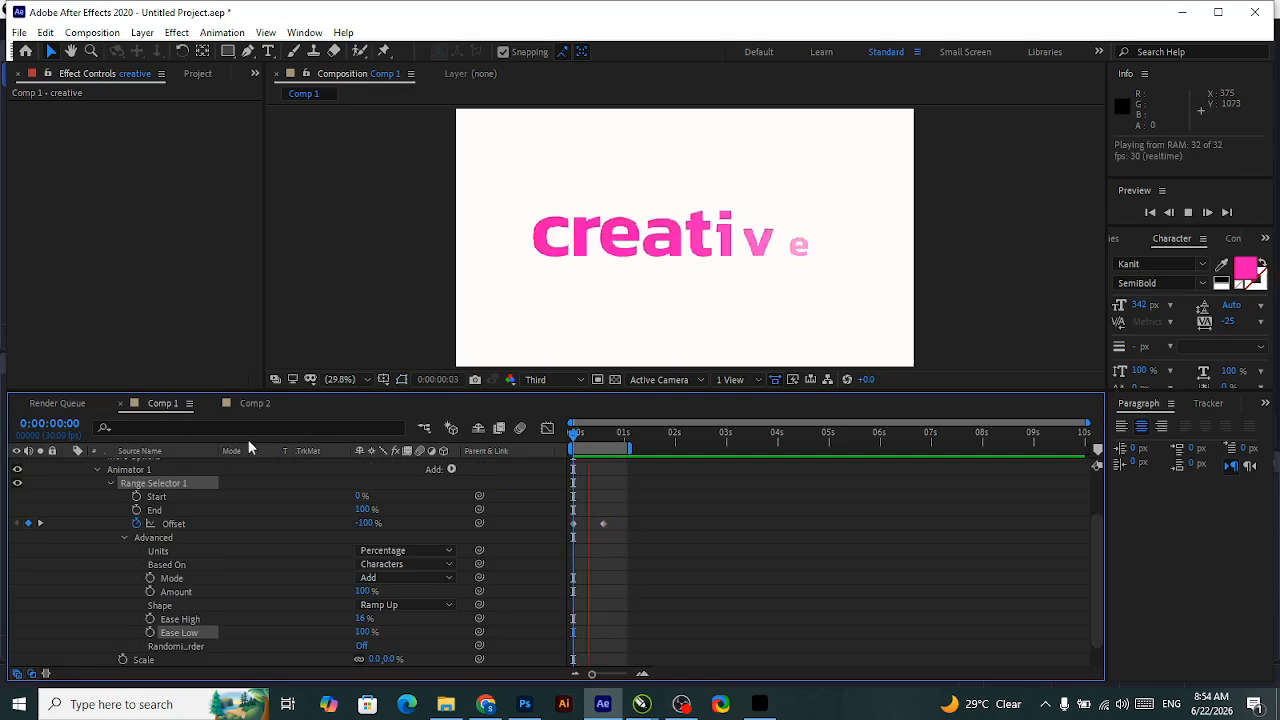
pyautogui.click(250, 403)
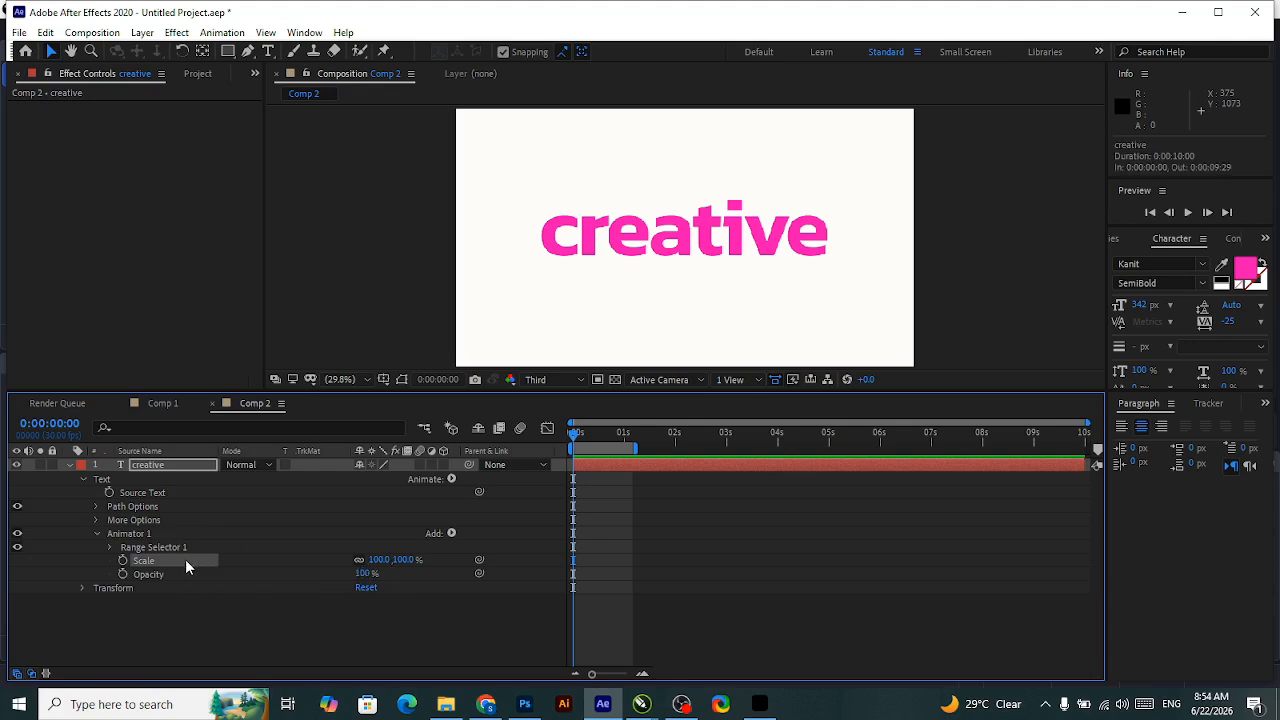
# Replace the animator's Scale property with a Blur of 208 and set its Opacity to 0%.
pyautogui.press('Delete')
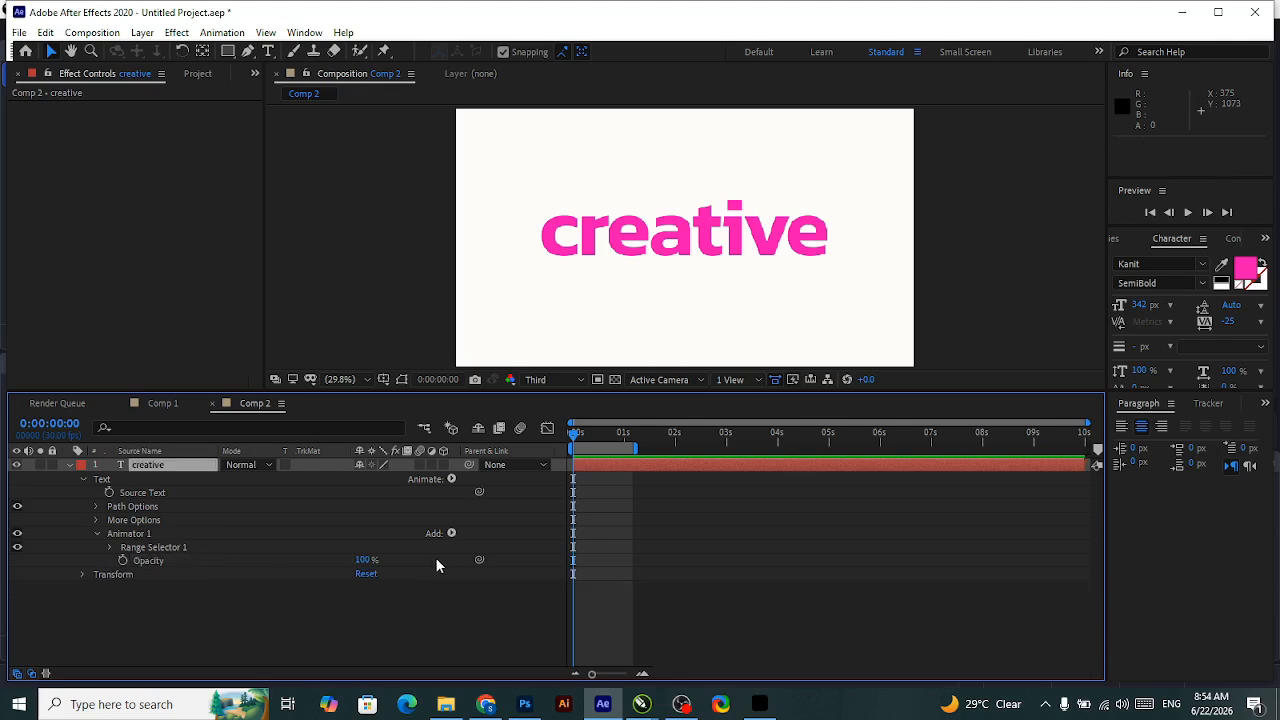
pyautogui.click(450, 534)
pyautogui.moveTo(491, 537)
pyautogui.click(601, 537)
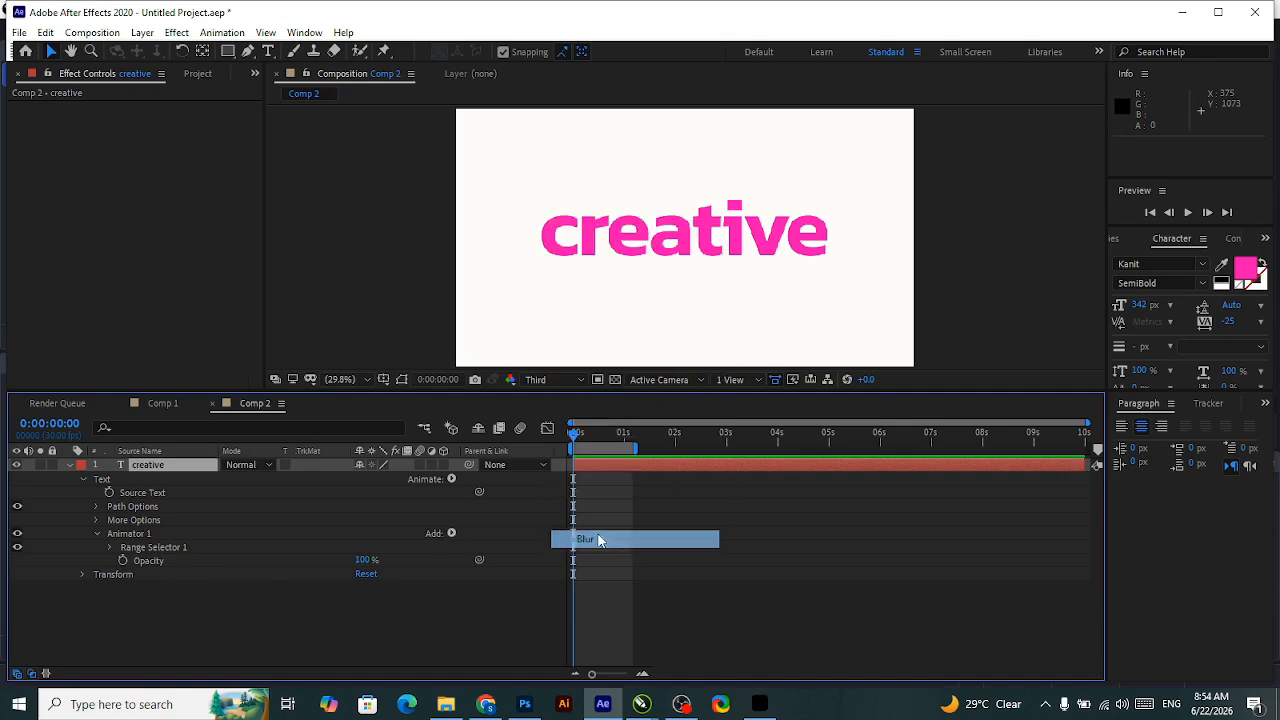
pyautogui.moveTo(375, 573); pyautogui.dragTo(528, 559)
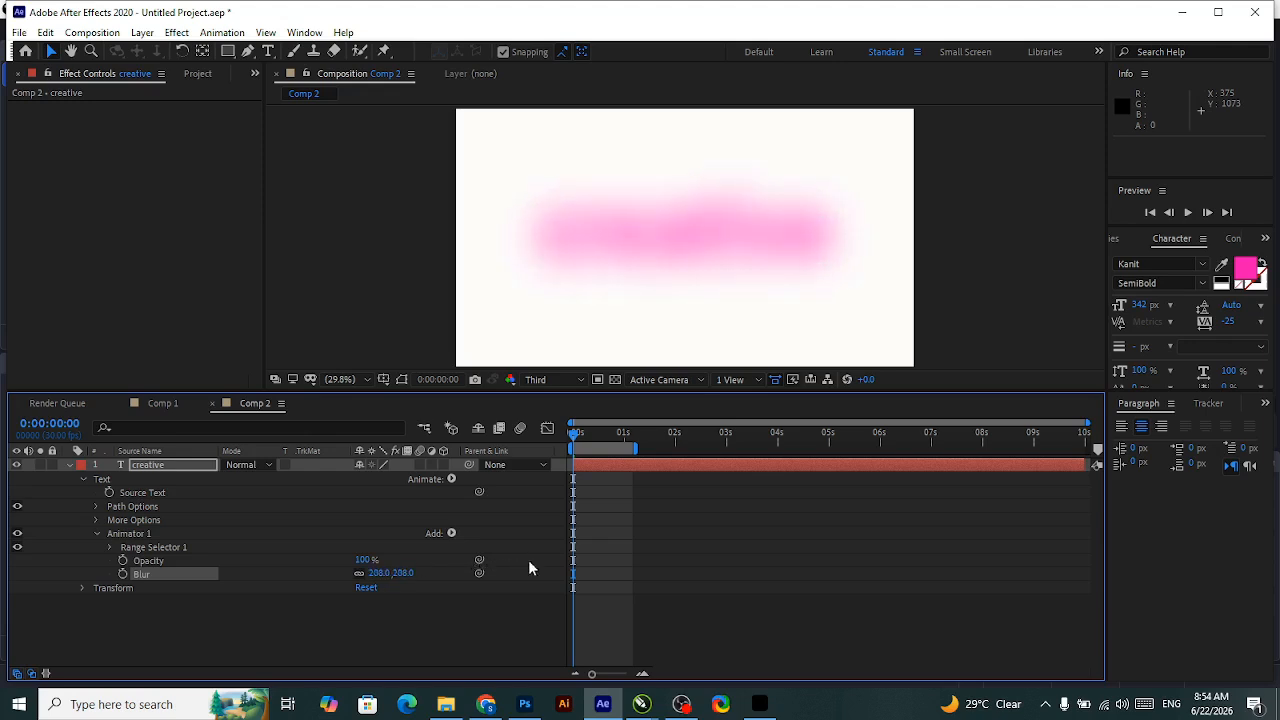
pyautogui.moveTo(358, 563); pyautogui.dragTo(213, 563)
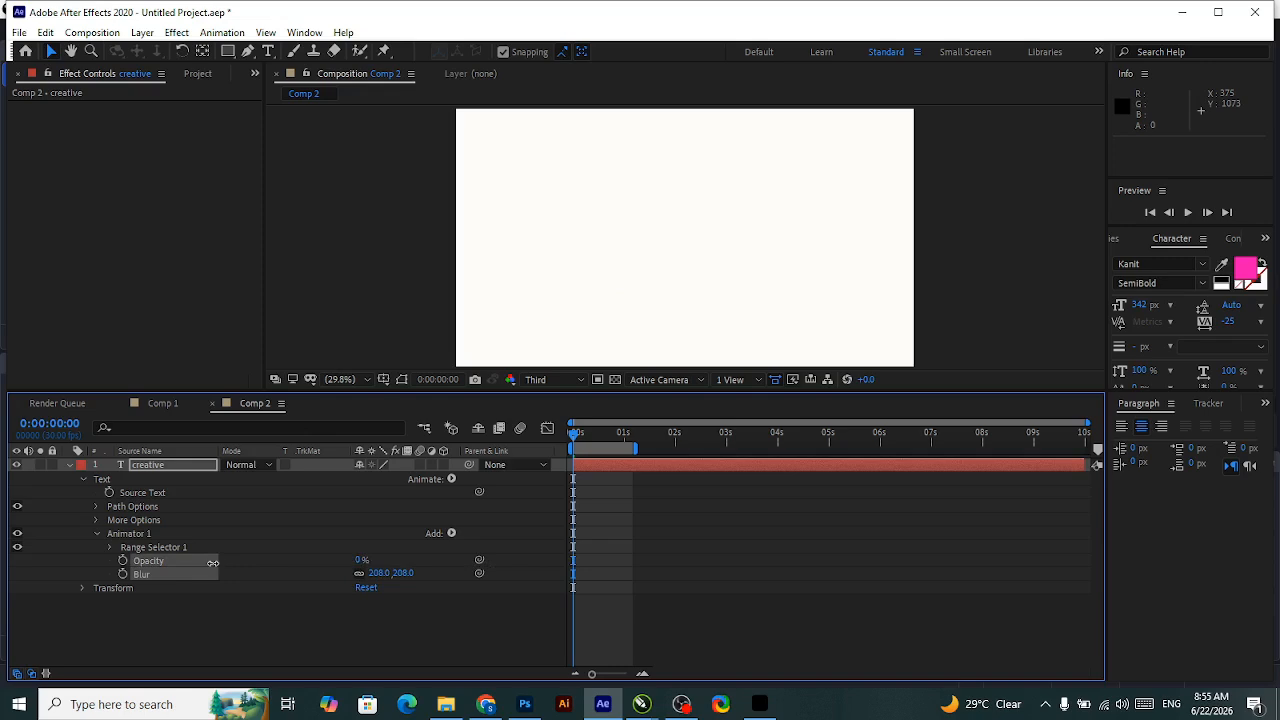
# Keyframe Range Selector 1's Offset in Comp 2 from -100% at 0:00:00:00 to 100% at 0:00:00:22.
pyautogui.click(110, 547)
pyautogui.click(141, 549)
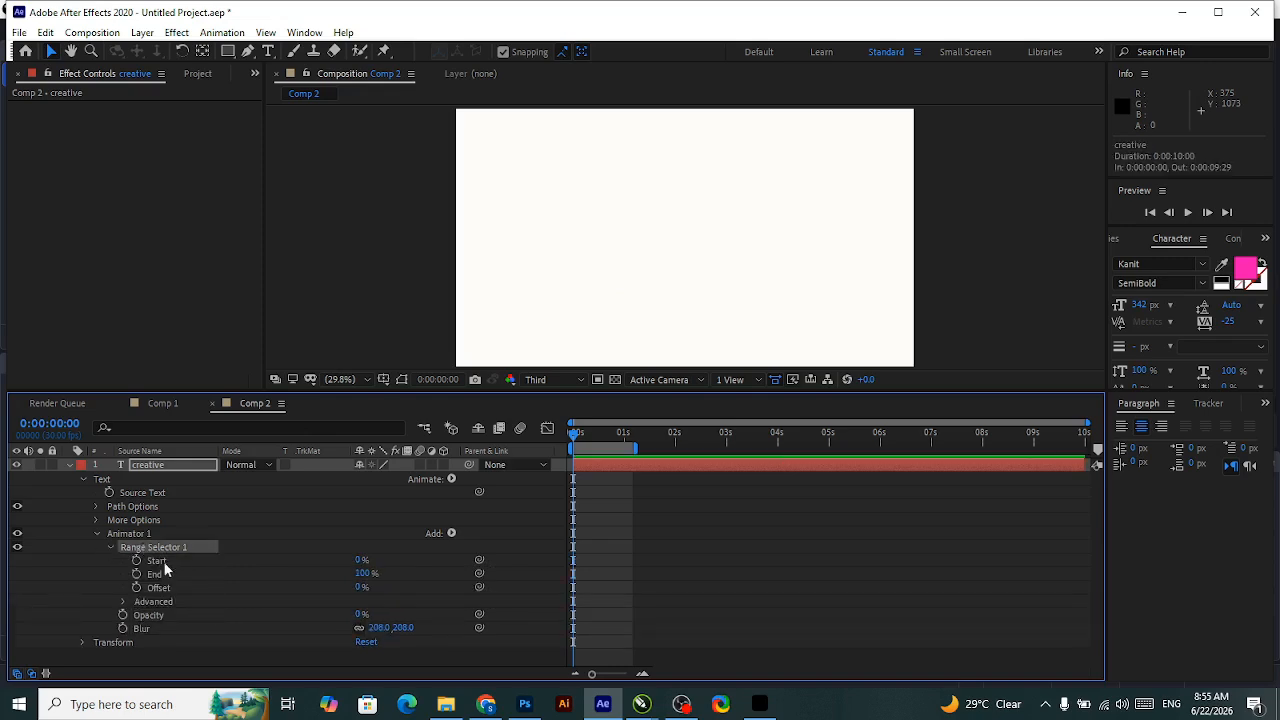
pyautogui.click(137, 588)
pyautogui.moveTo(360, 588); pyautogui.dragTo(199, 588)
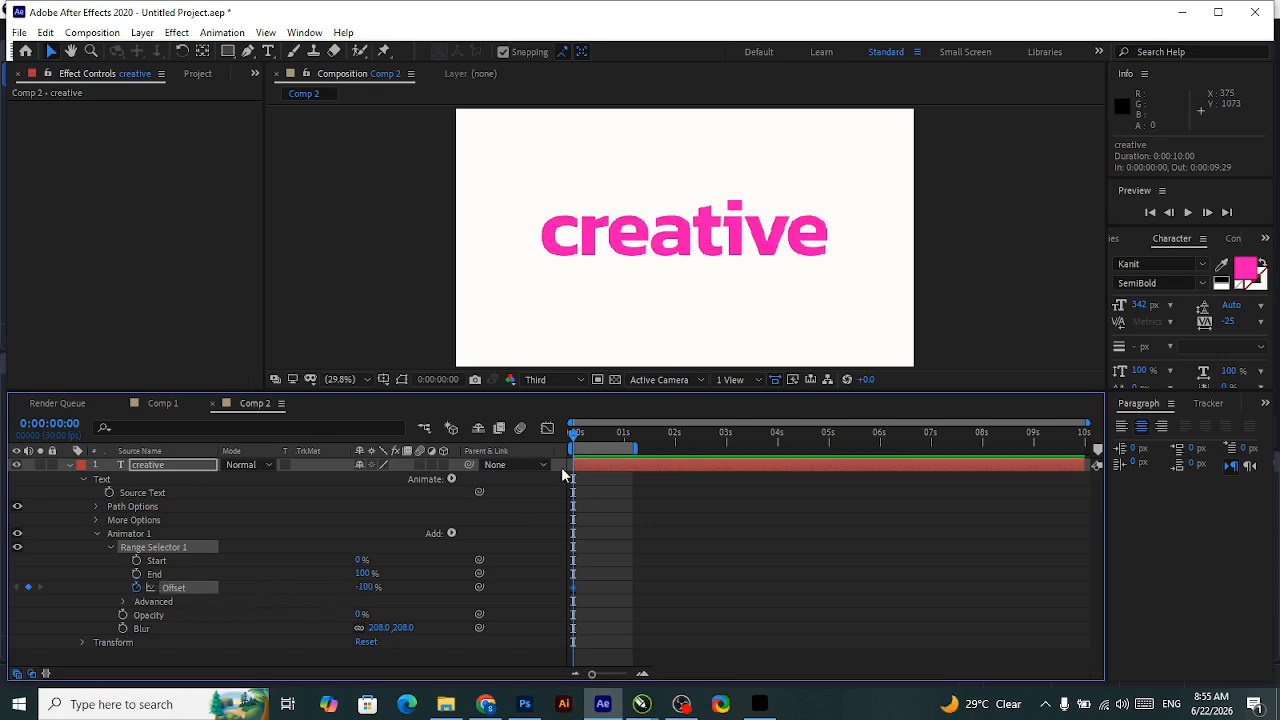
pyautogui.moveTo(577, 440); pyautogui.dragTo(611, 431)
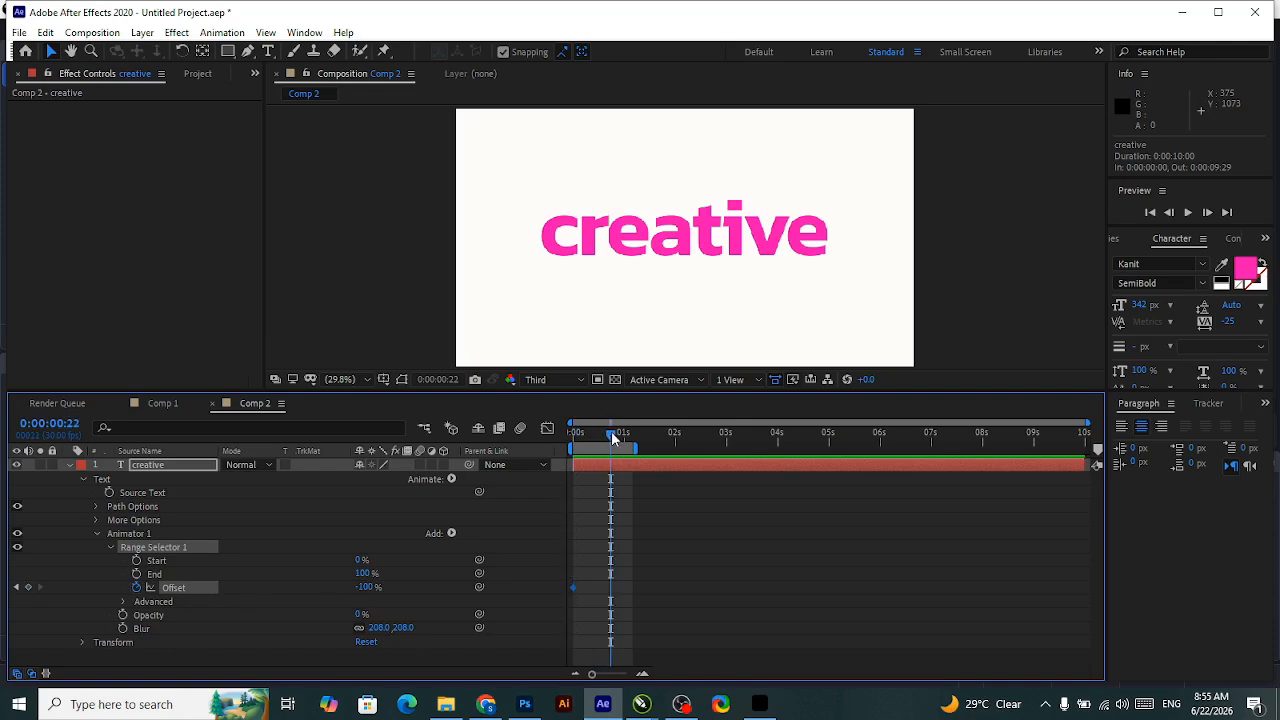
pyautogui.moveTo(368, 587); pyautogui.dragTo(612, 580)
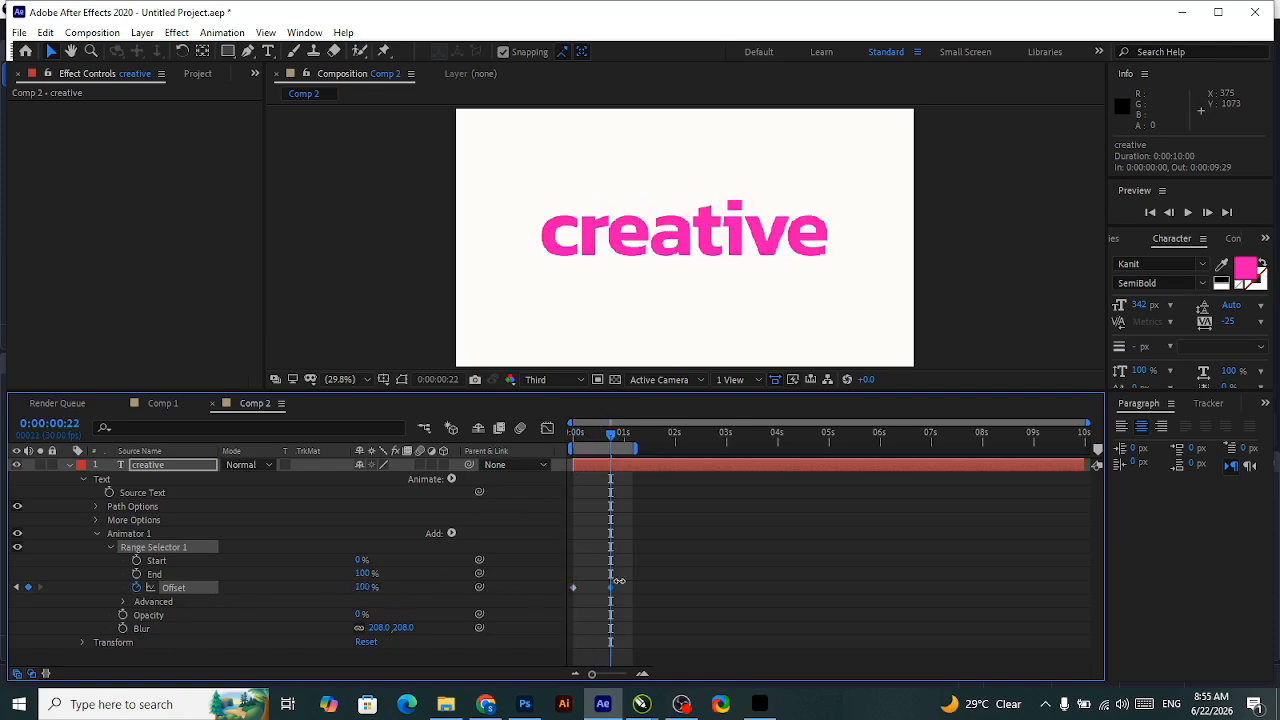
# Set the selector's Shape to Ramp Up, Ease High to 15% and Ease Low to 100%, and preview from the first frame.
pyautogui.click(124, 601)
pyautogui.scroll(-2, 231, 603)
pyautogui.click(392, 605)
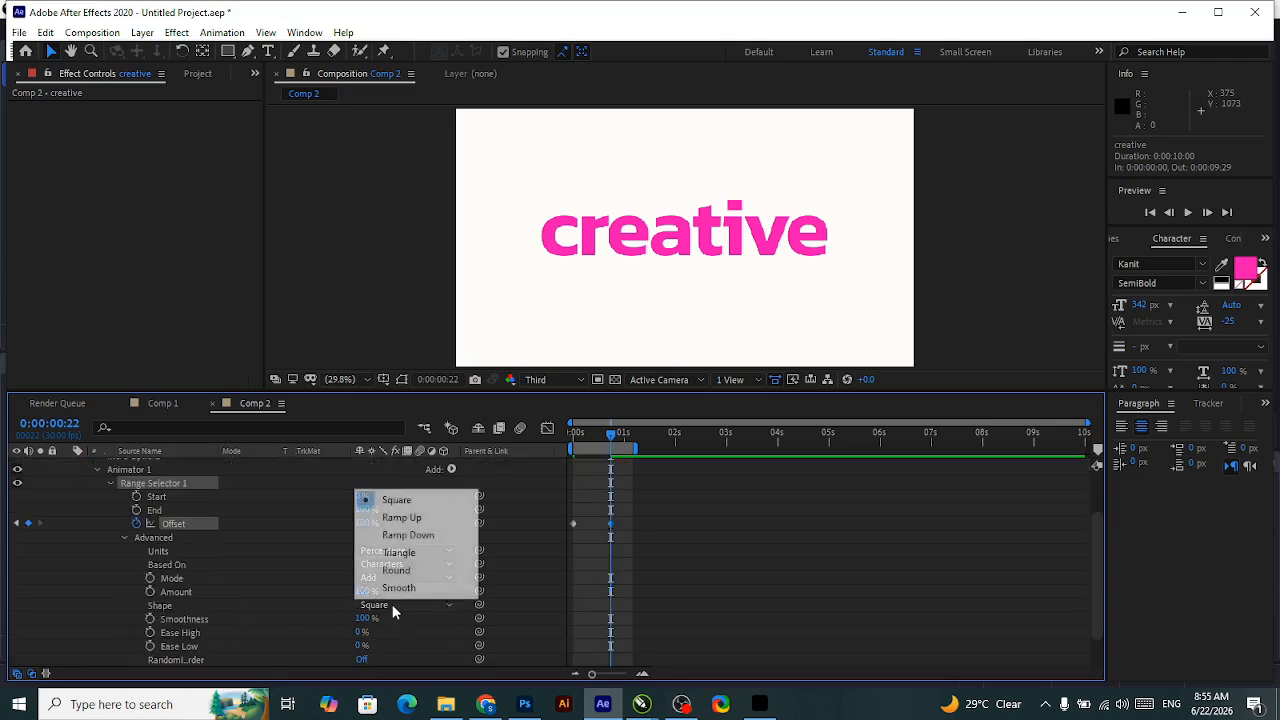
pyautogui.click(398, 516)
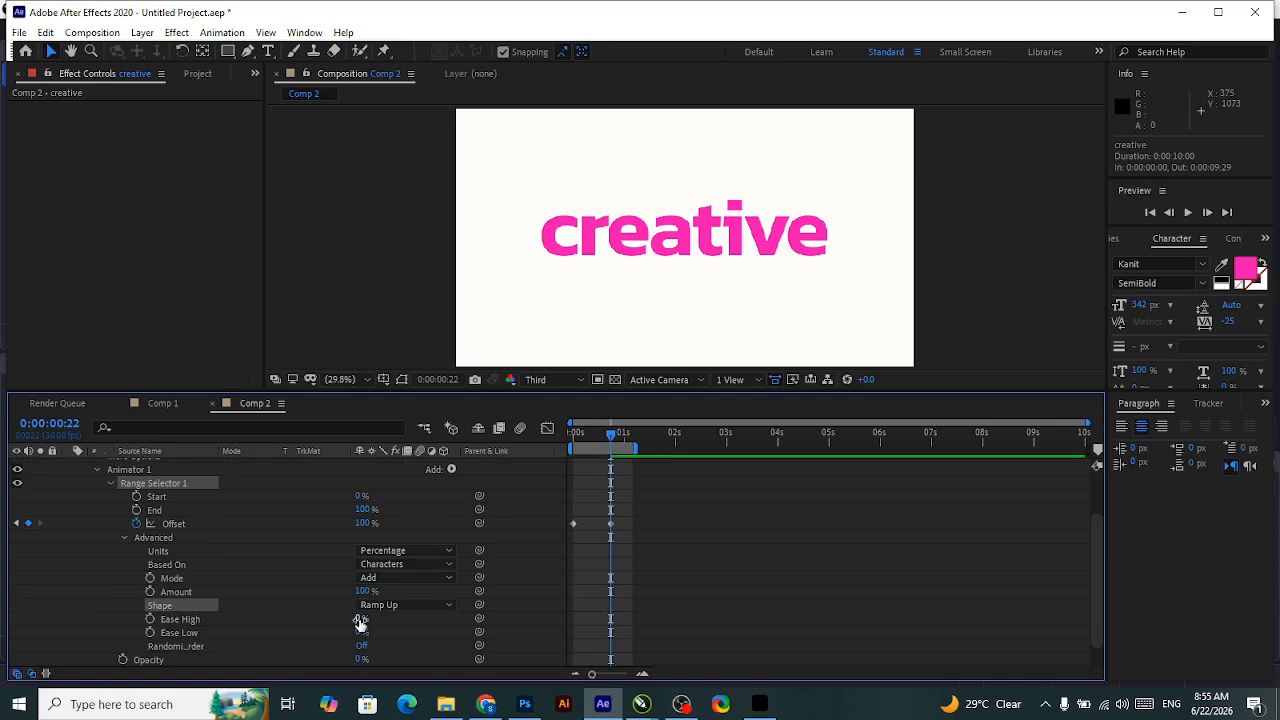
pyautogui.moveTo(360, 621); pyautogui.dragTo(374, 619)
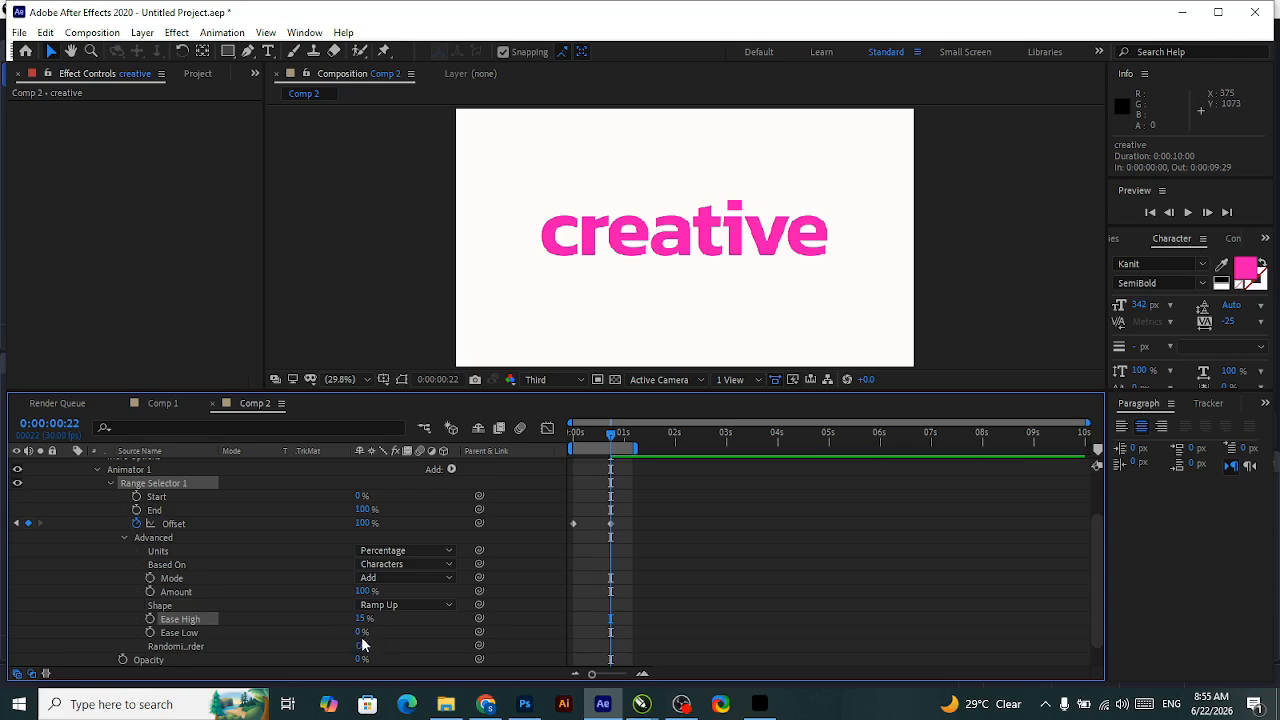
pyautogui.moveTo(362, 632); pyautogui.dragTo(560, 635)
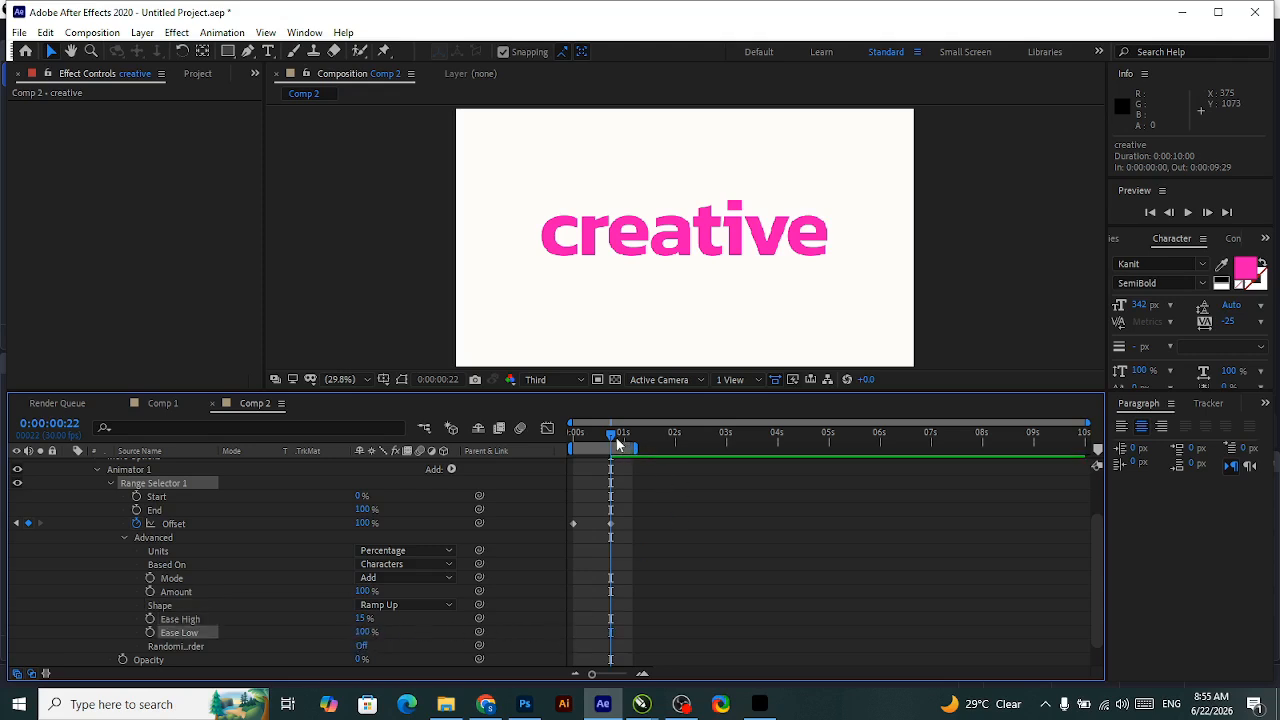
pyautogui.moveTo(613, 437); pyautogui.dragTo(503, 450)
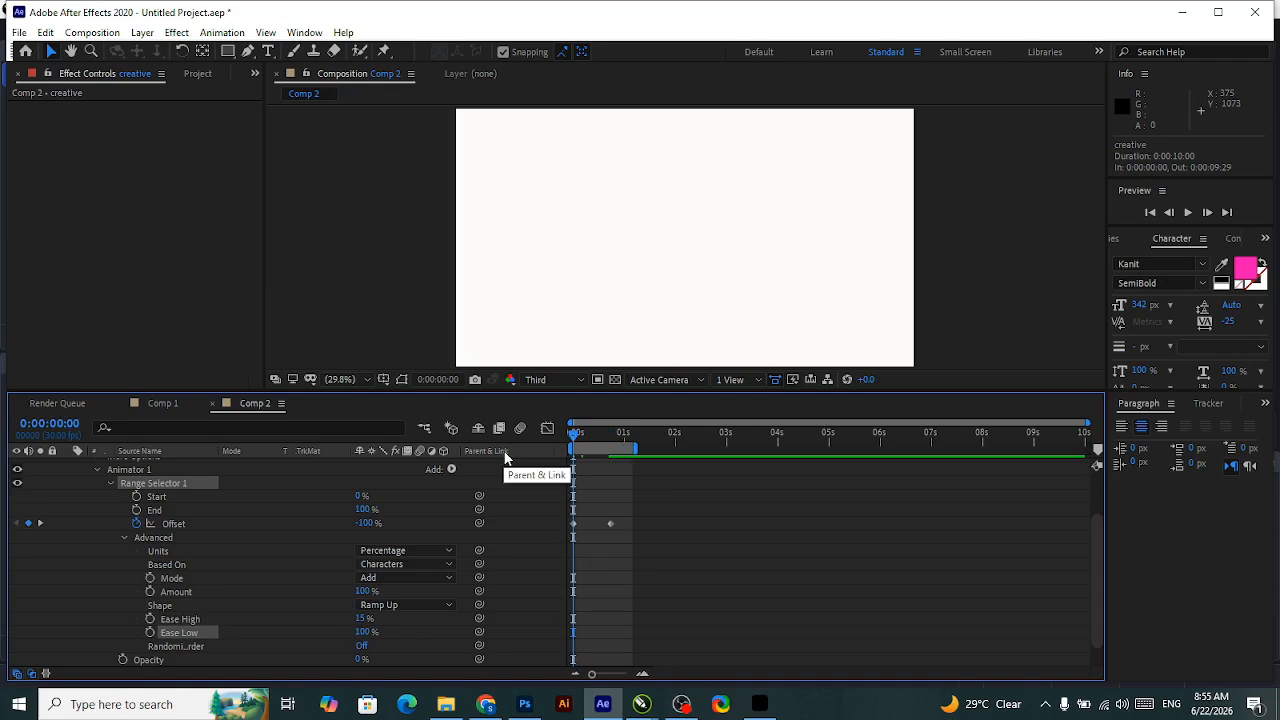
pyautogui.press('space')
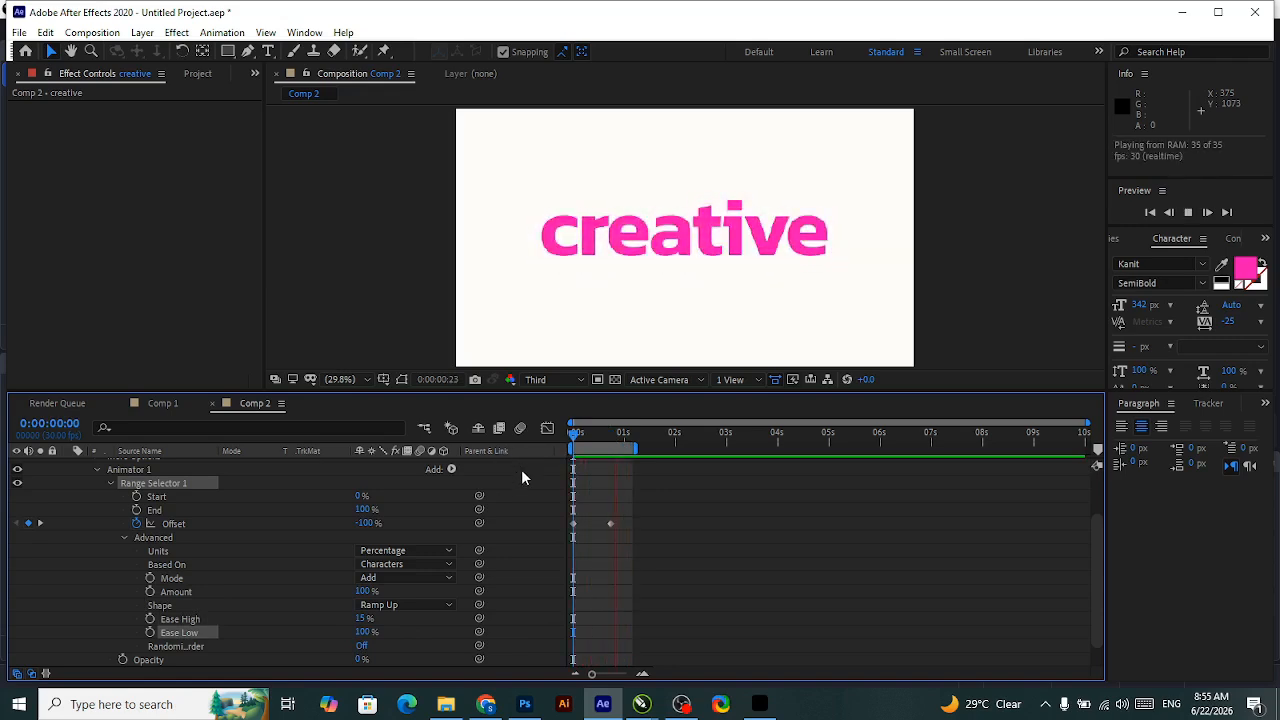
# Apply Easy Ease to both Offset keyframes and adjust their easing handles in the speed graph during playback.
pyautogui.moveTo(643, 508); pyautogui.dragTo(550, 538)
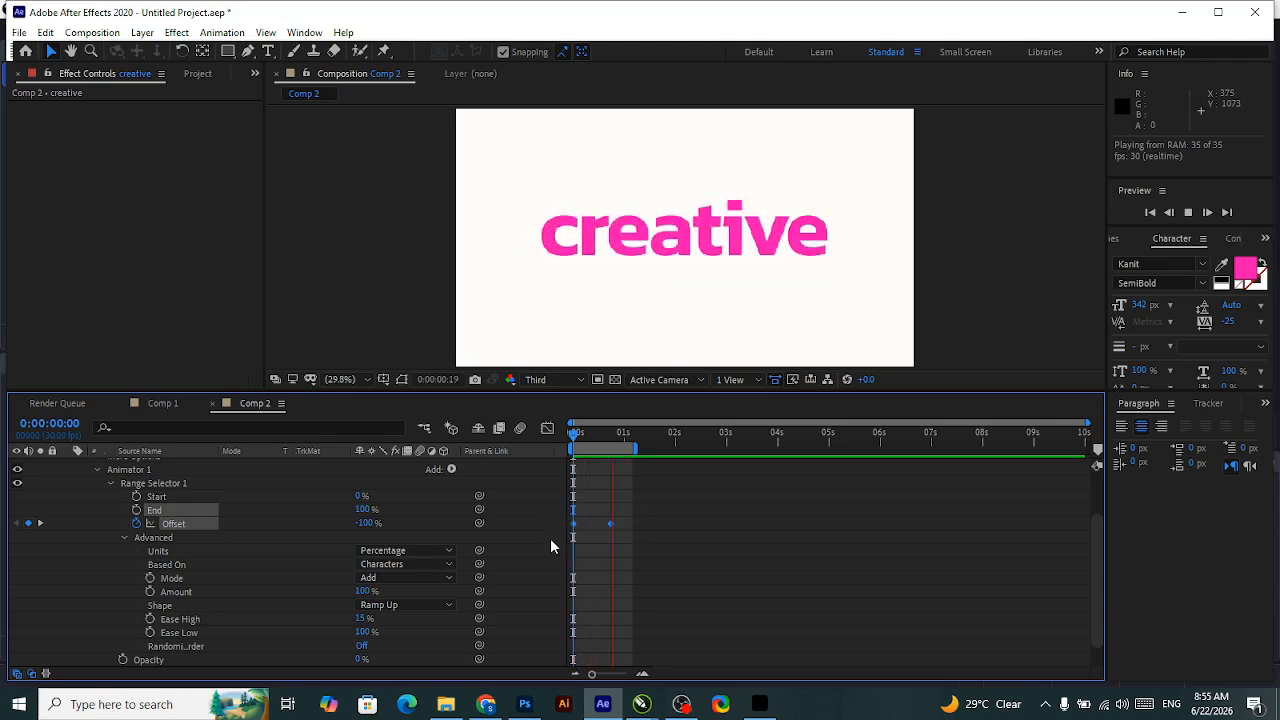
pyautogui.press('F9')
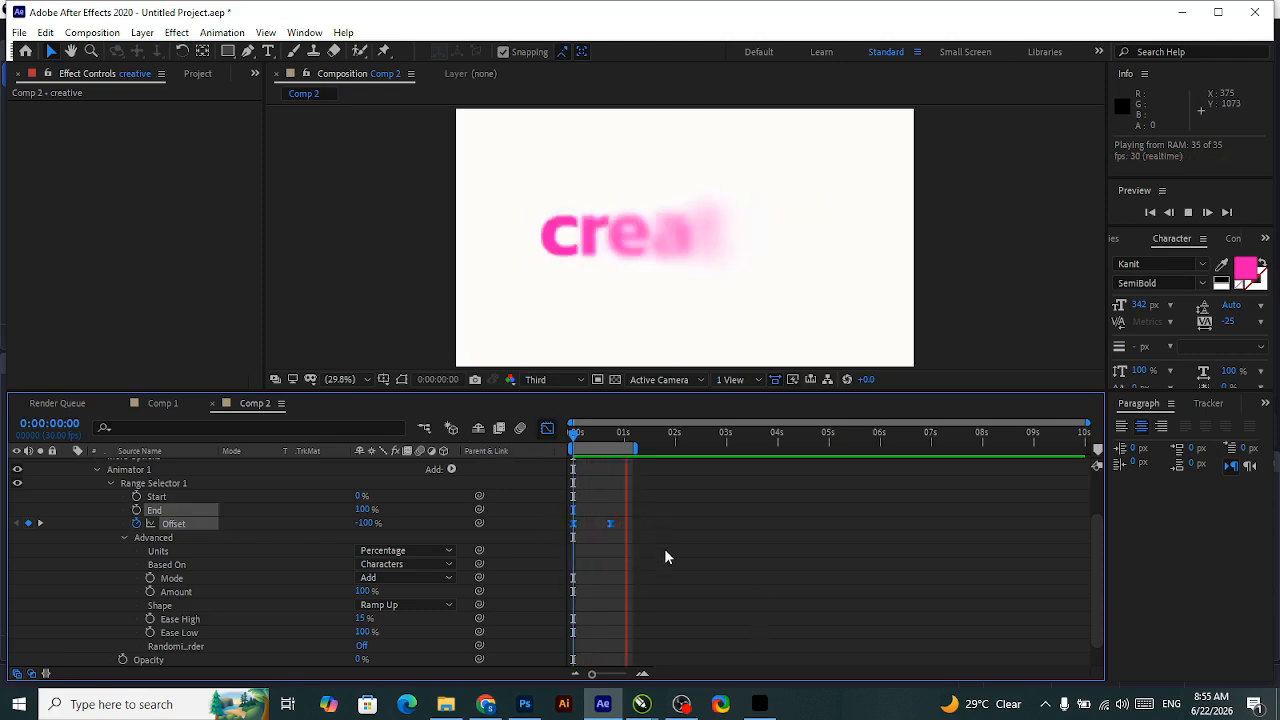
pyautogui.hotkey('shift', 'F3')
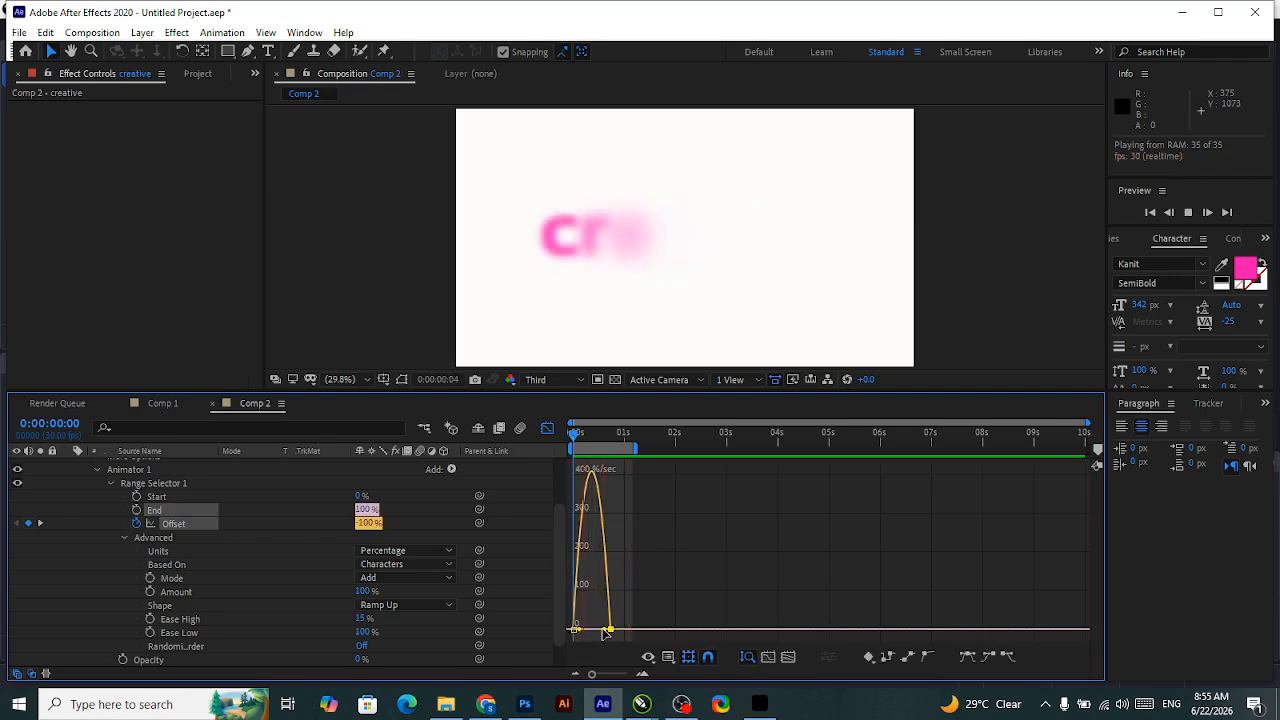
pyautogui.moveTo(605, 632)
pyautogui.mouseDown()
pyautogui.moveTo(581, 632)
pyautogui.moveTo(613, 632)
pyautogui.mouseUp()
pyautogui.rightClick(581, 631)
pyautogui.click(598, 633)
pyautogui.click(546, 433)
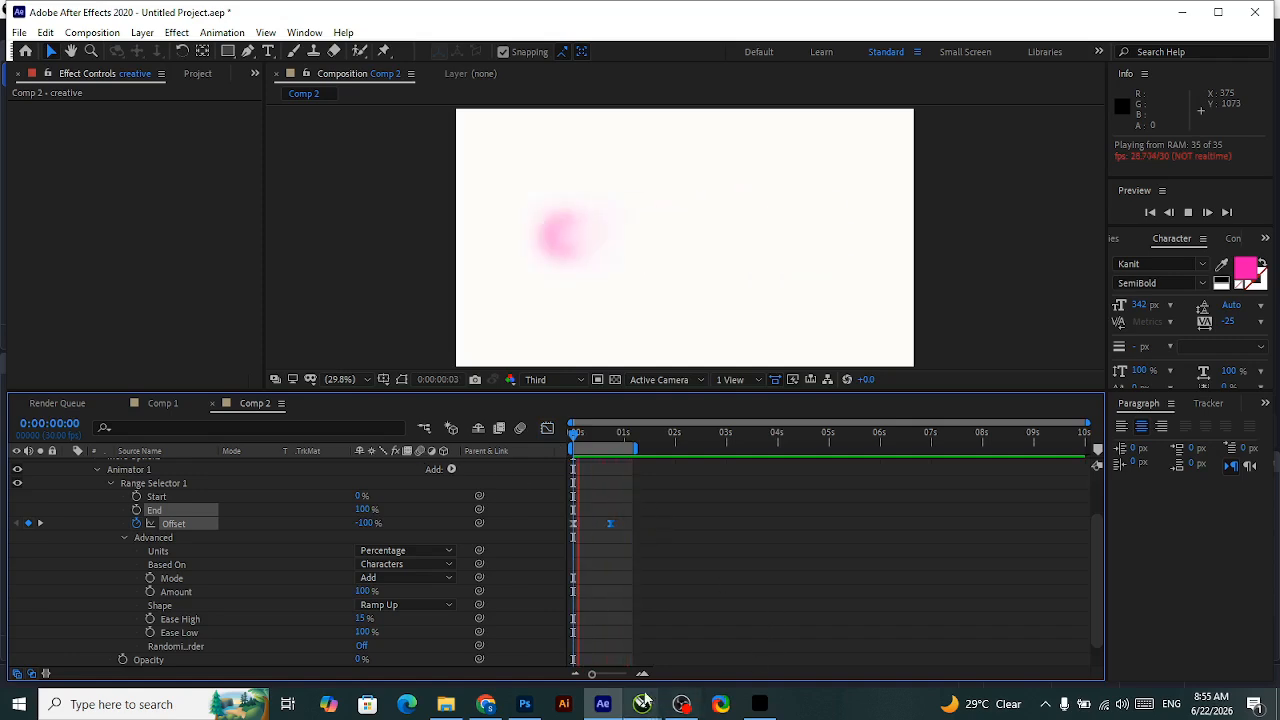
# Collapse the "creative" layer's properties in Comp 1 and preview its reveal.
pyautogui.click(165, 406)
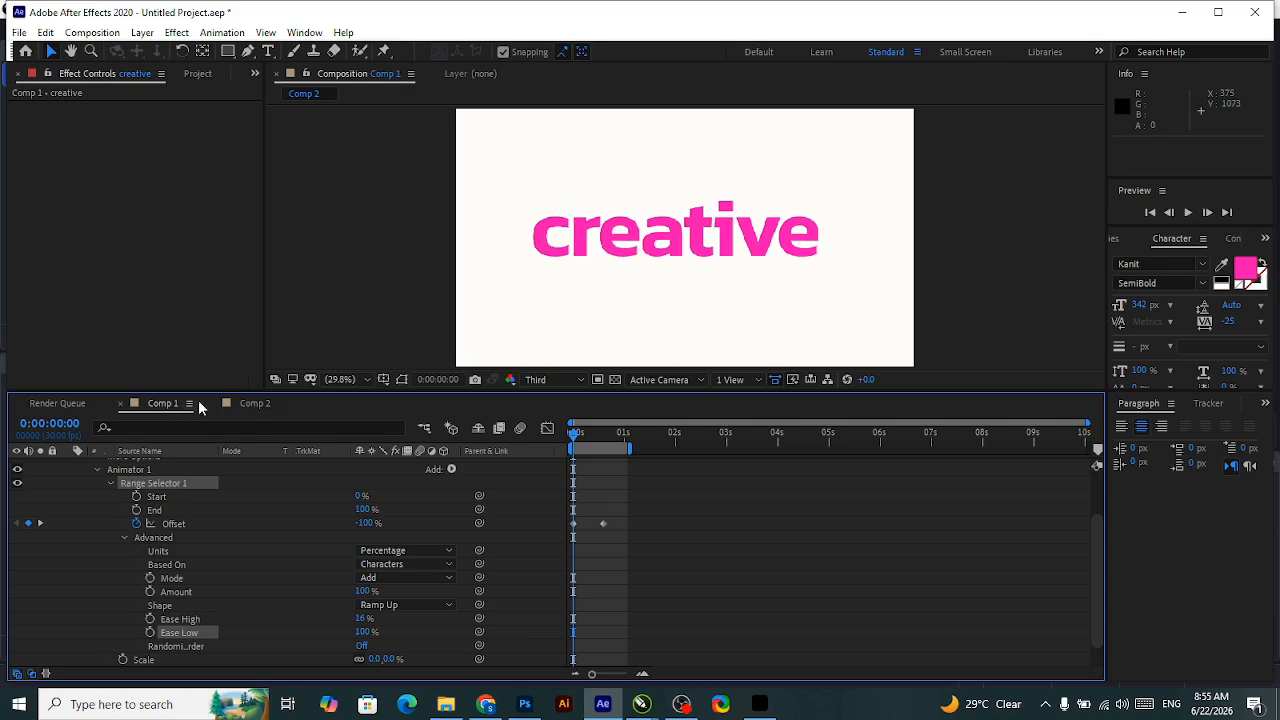
pyautogui.scroll(3, 141, 497)
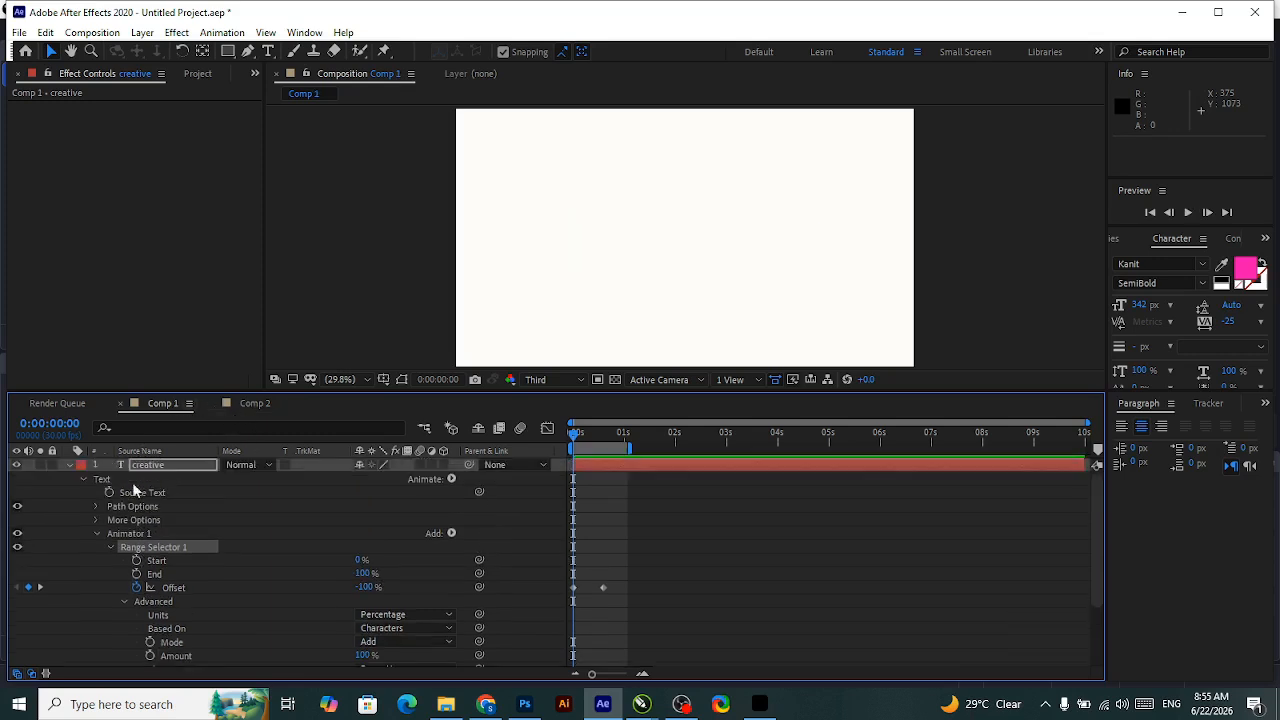
pyautogui.click(68, 466)
pyautogui.click(232, 513)
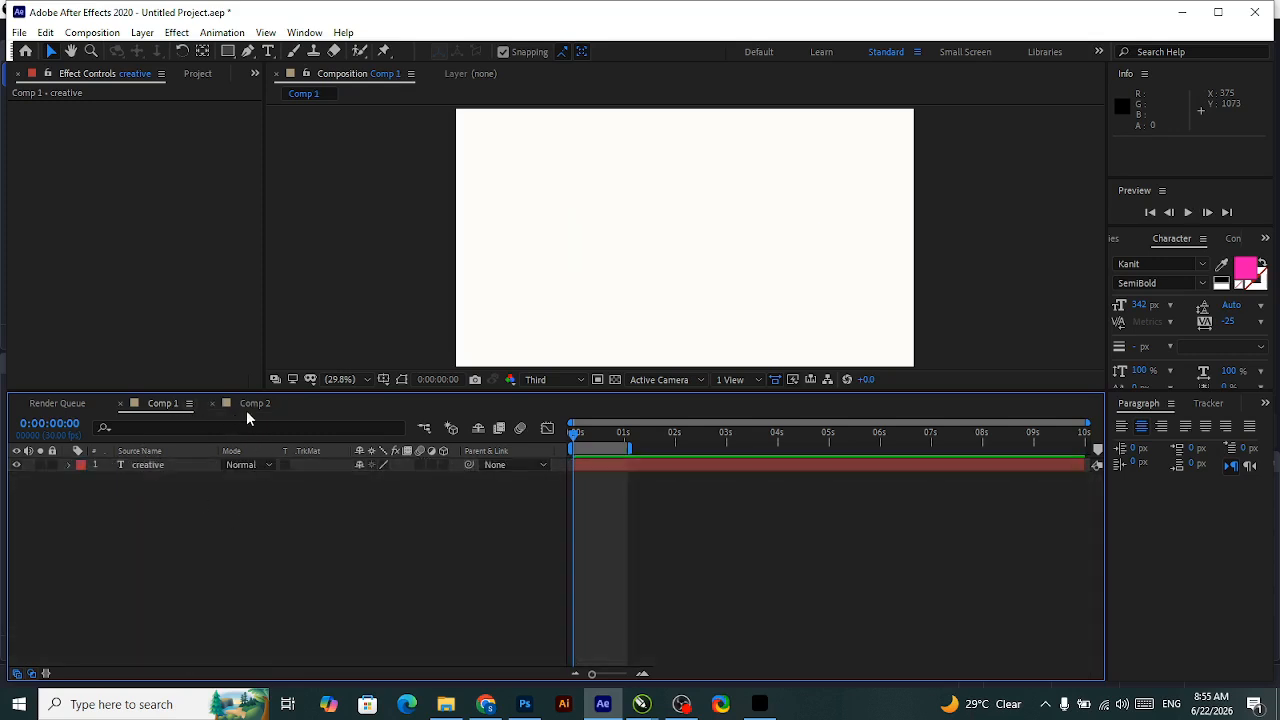
pyautogui.press('space')
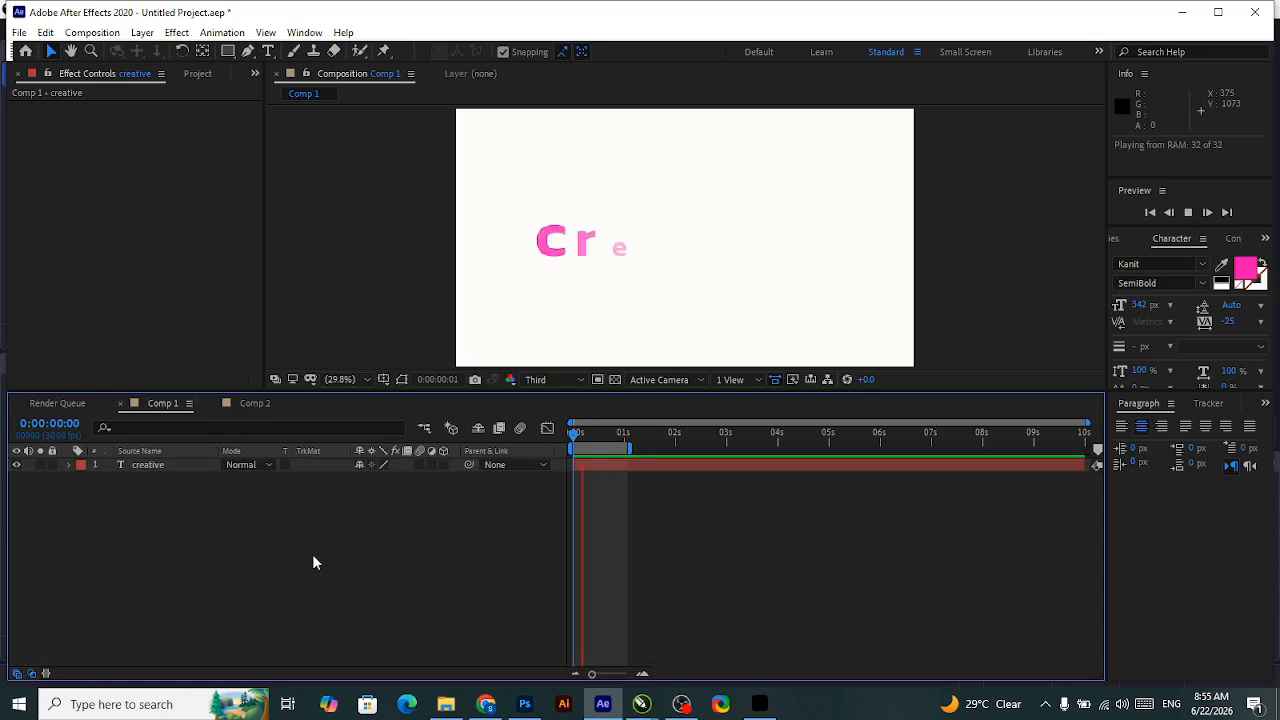
# Return to Comp 2 and select its "creative" text layer.
pyautogui.click(254, 403)
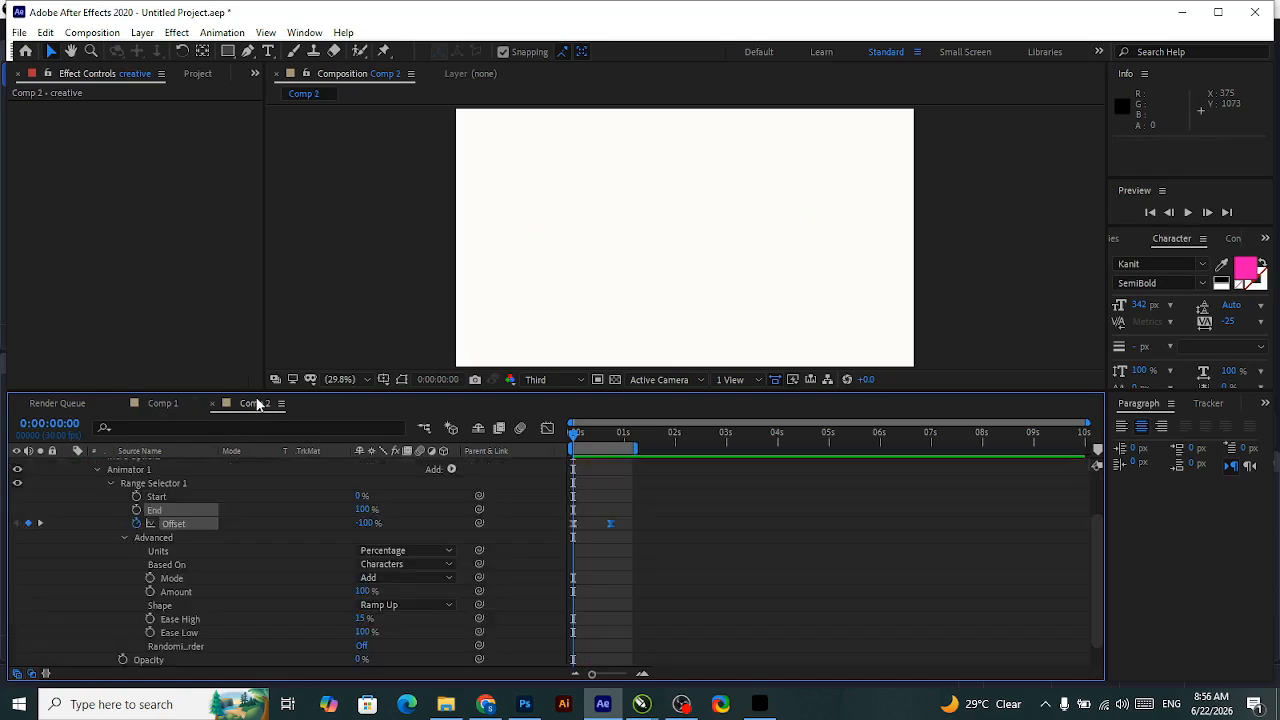
pyautogui.scroll(3, 166, 490)
pyautogui.click(123, 467)
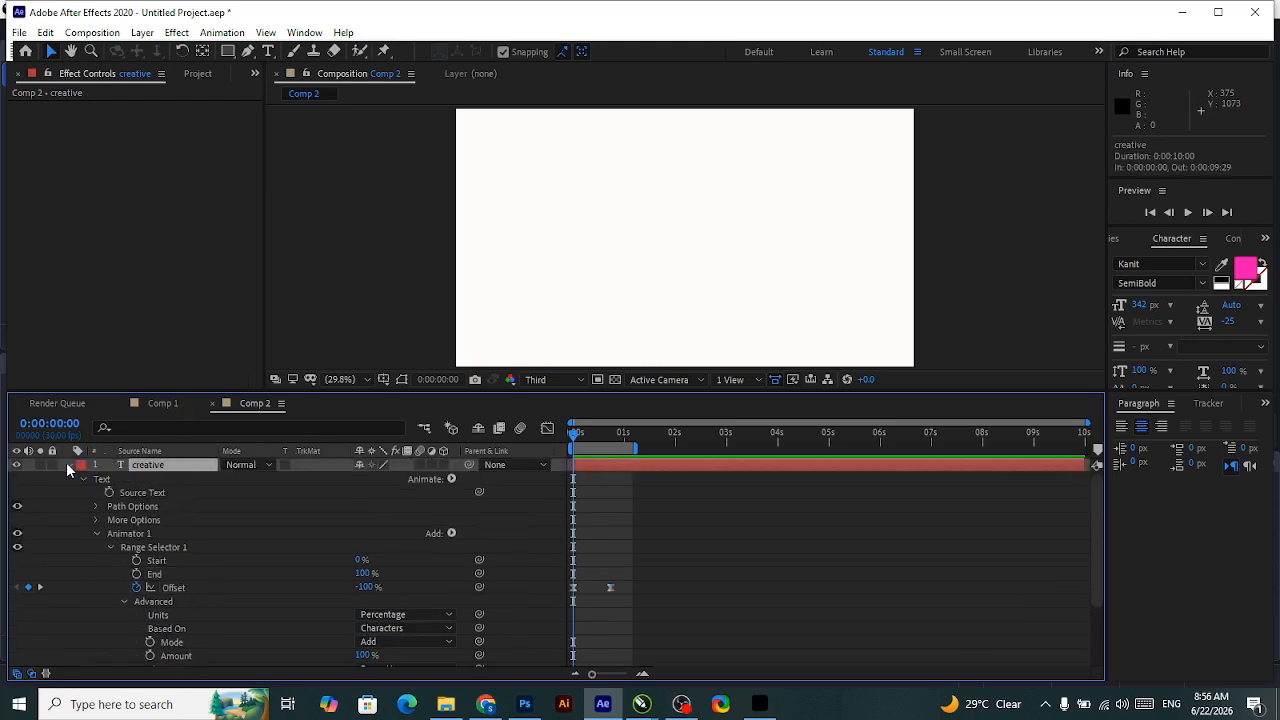